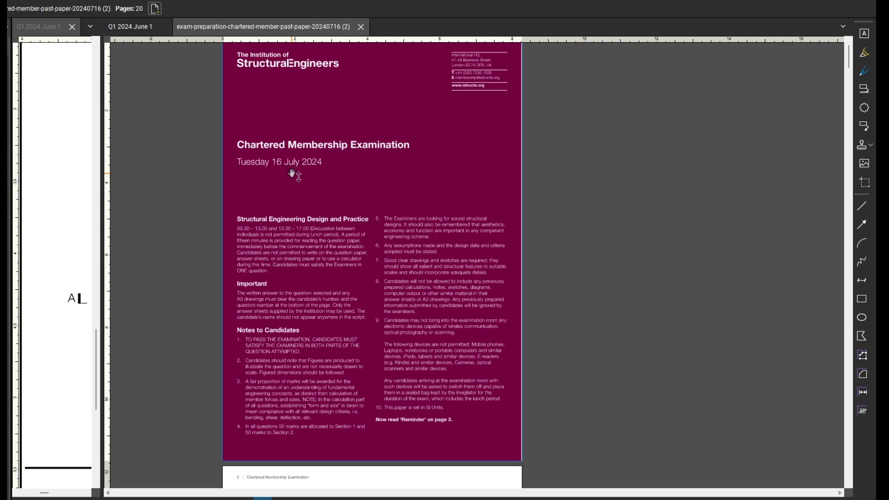
Step: Look through the 16 July 2024 exam paper's cover notes and the reminder from the examiners on page 3
scroll(293, 167, "down", 10)
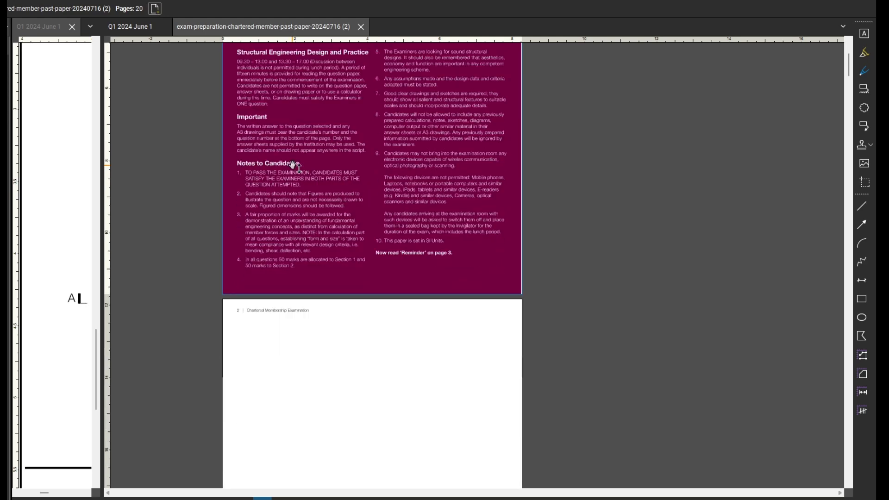
scroll(293, 167, "down", 3)
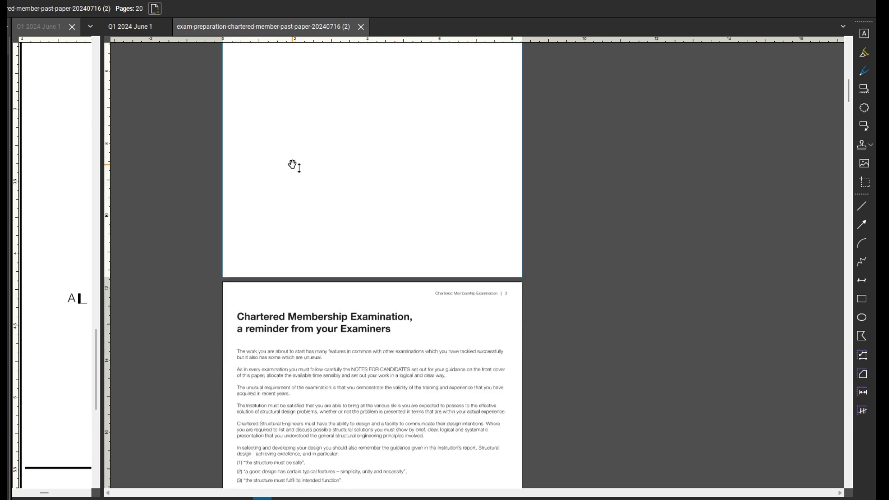
scroll(293, 167, "down", 2)
scroll(294, 166, "down", 2)
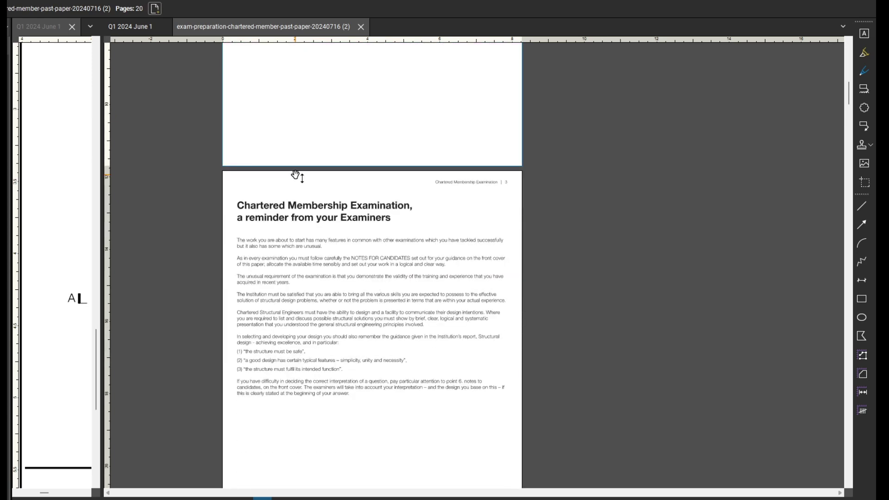
scroll(294, 178, "down", 2)
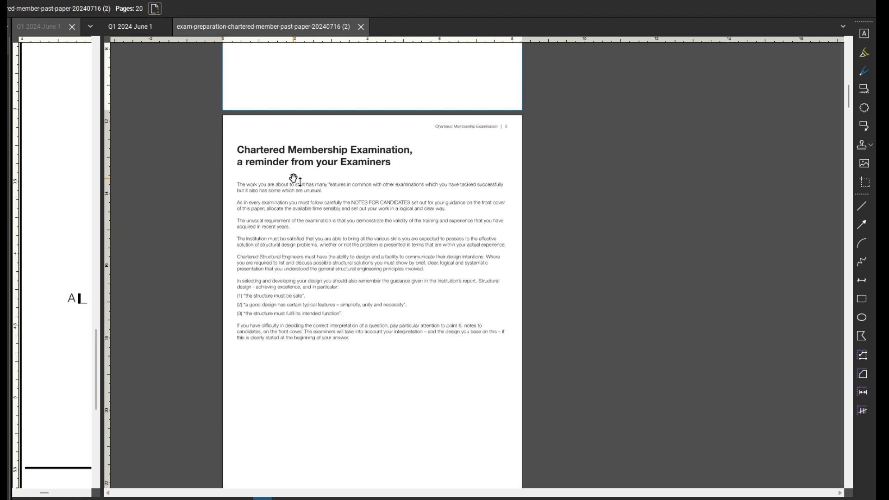
Step: Examine the Figure Q1 plans and sections on page 4 of the exam paper, giving its pane more width
scroll(312, 154, "down", 10)
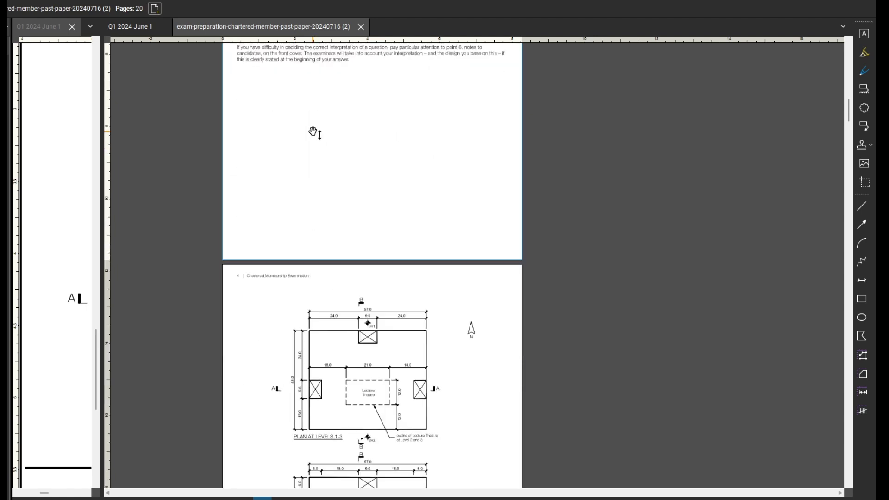
scroll(320, 157, "down", 5)
scroll(309, 152, "up", 2, "ctrl")
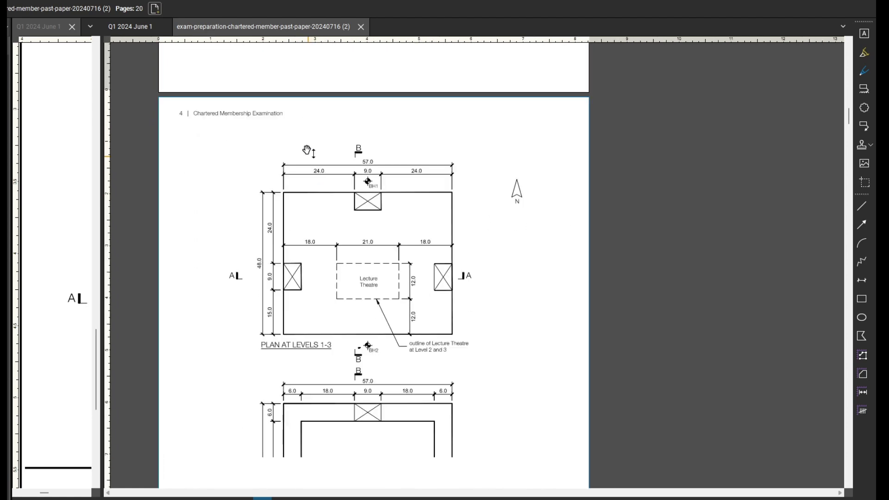
scroll(309, 151, "down", 2)
left_click_drag(98, 155, 55, 162)
scroll(318, 214, "down", 3, "ctrl")
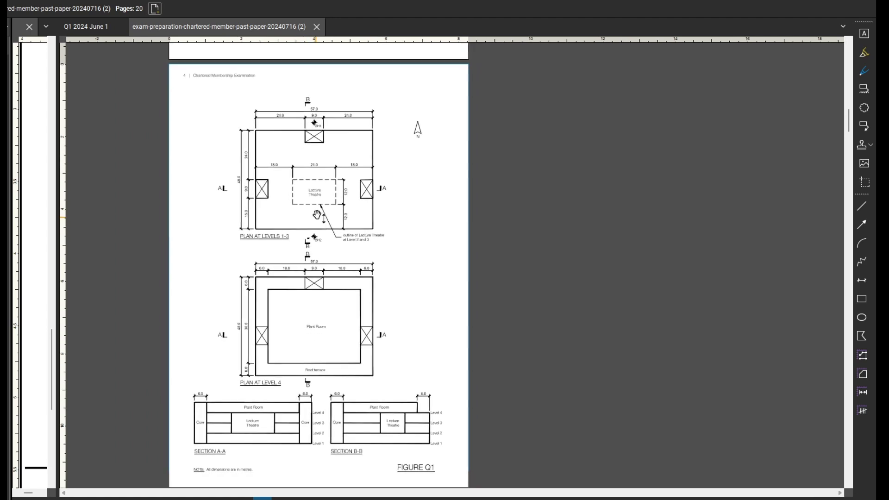
scroll(267, 217, "up", 1, "ctrl")
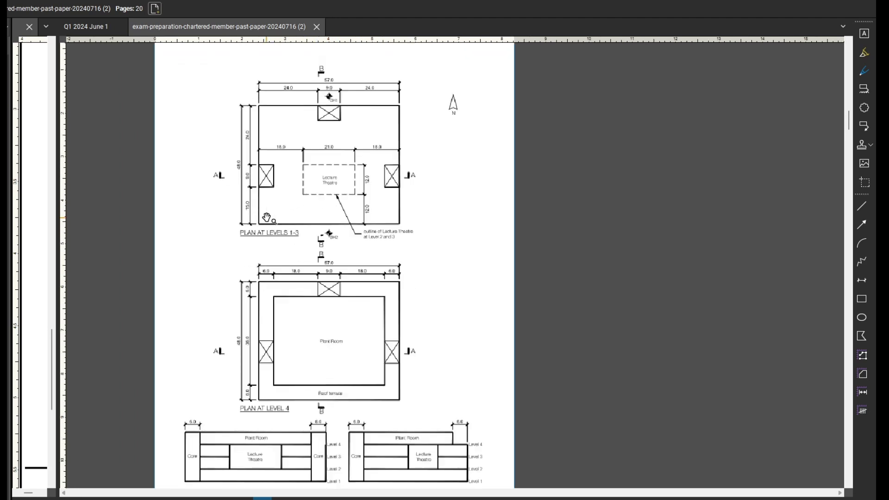
scroll(267, 218, "down", 1)
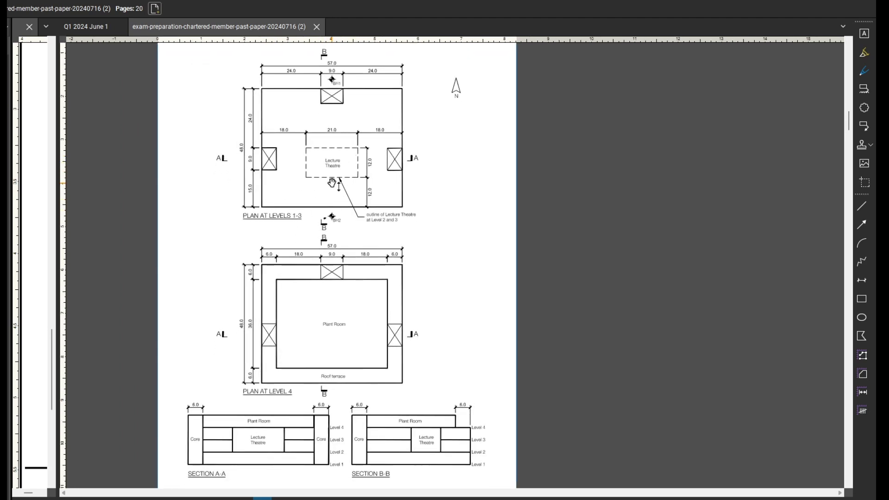
scroll(308, 173, "down", 1, "ctrl")
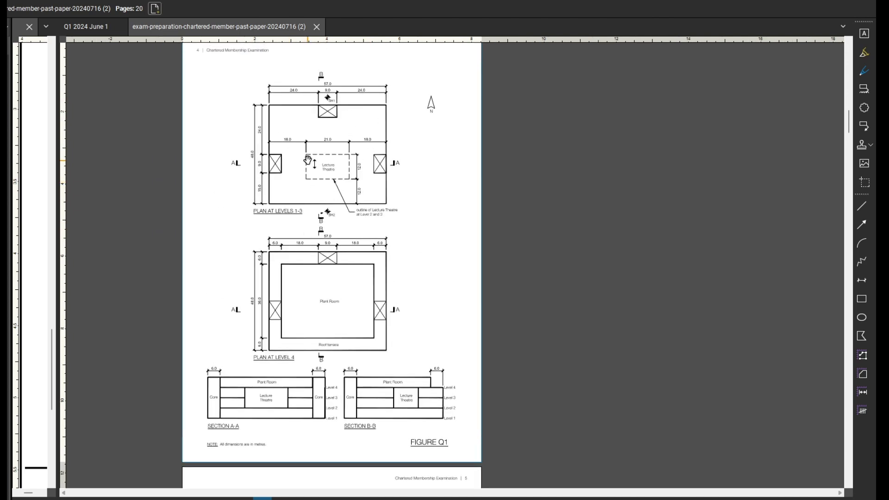
Step: Glance over the Q1 University teaching hub brief, and return to the Figure Q1 drawings
scroll(309, 154, "down", 10)
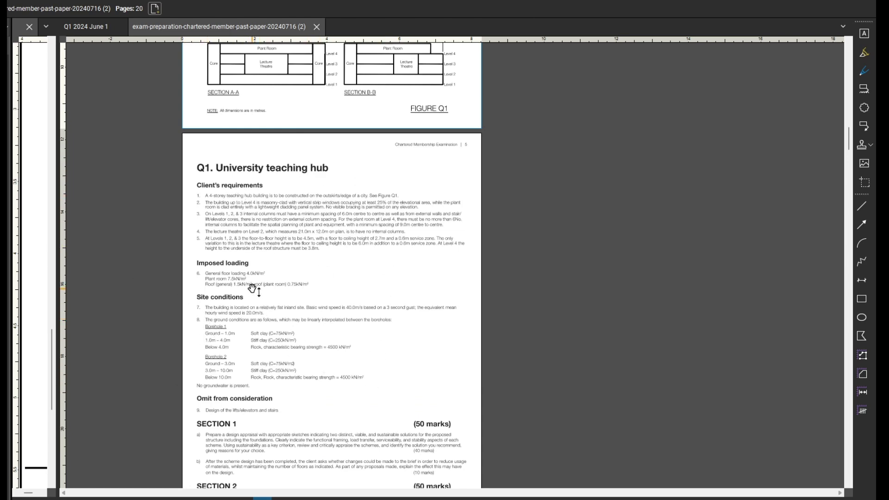
scroll(254, 291, "up", 3)
scroll(255, 292, "up", 3)
scroll(297, 261, "up", 3)
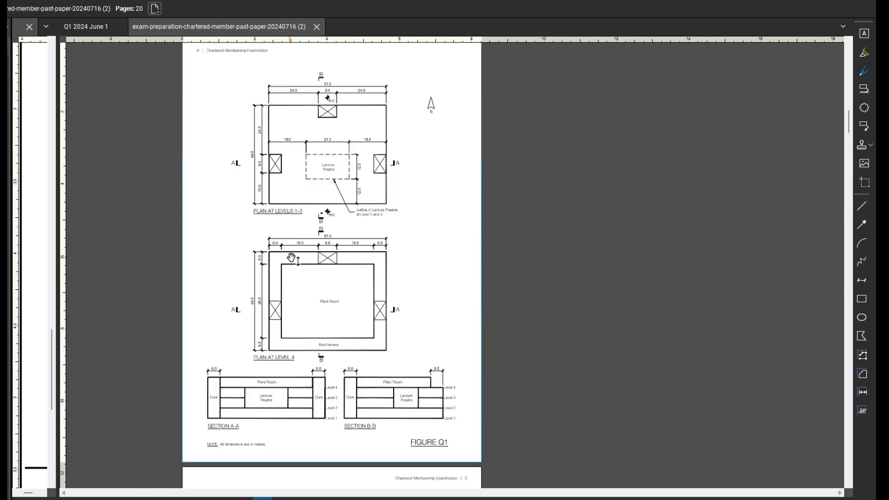
scroll(297, 260, "up", 1)
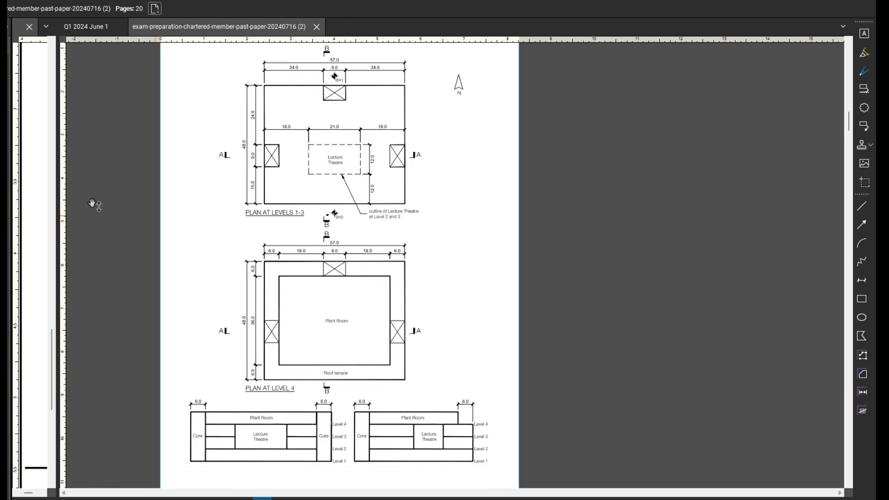
Step: Widen the pane of the Q1 2024 June 1 document and bring its whole Concept 2 page into view
left_click_drag(59, 197, 565, 224)
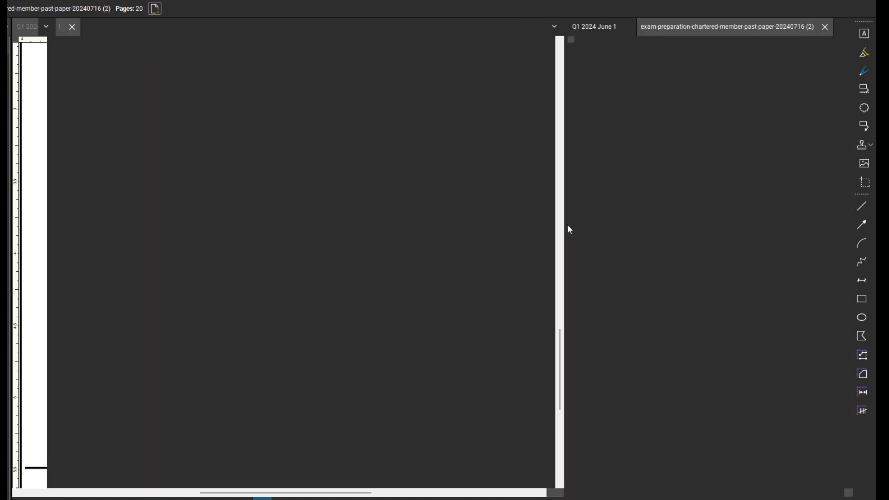
scroll(183, 179, "down", 4)
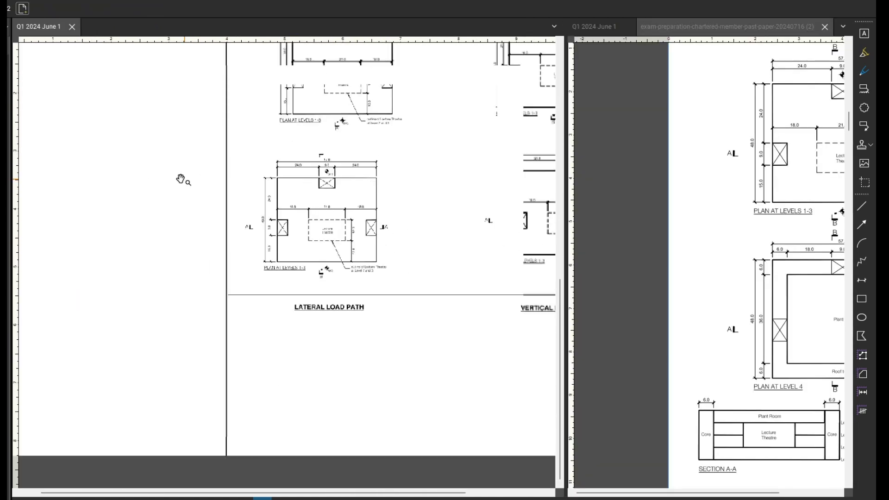
scroll(189, 159, "down", 4)
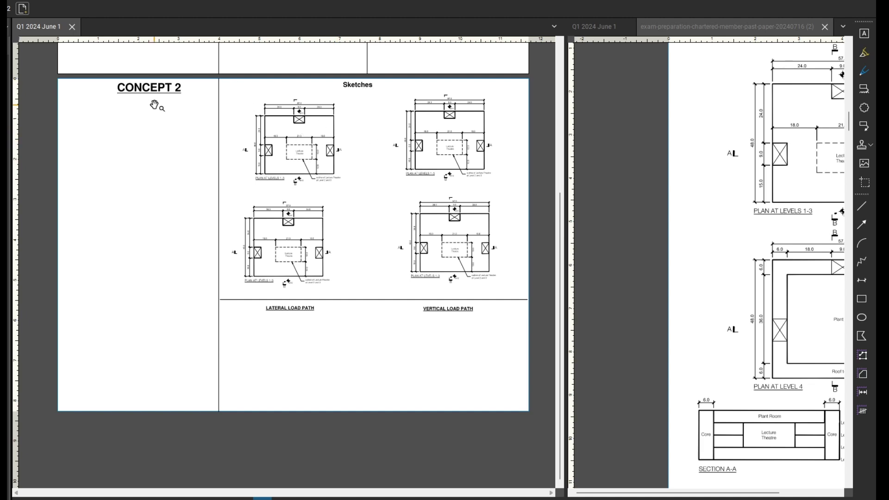
scroll(154, 105, "up", 2)
scroll(178, 123, "down", 2)
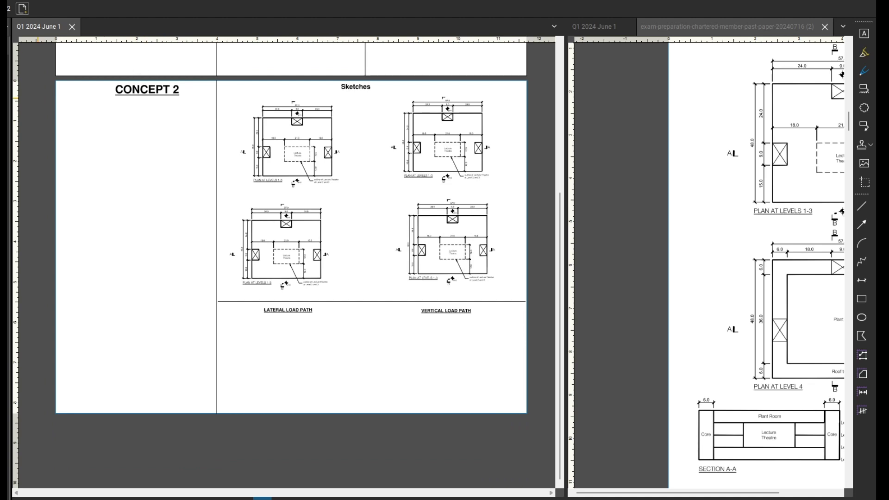
left_click_drag(110, 129, 117, 131)
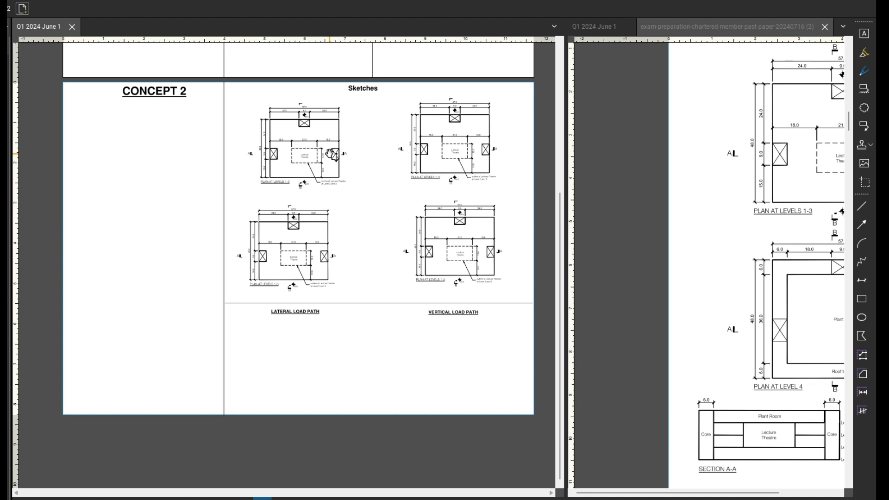
Step: Review the Concept 2 page's description, lateral stability system and foundation section
scroll(113, 141, "up", 3)
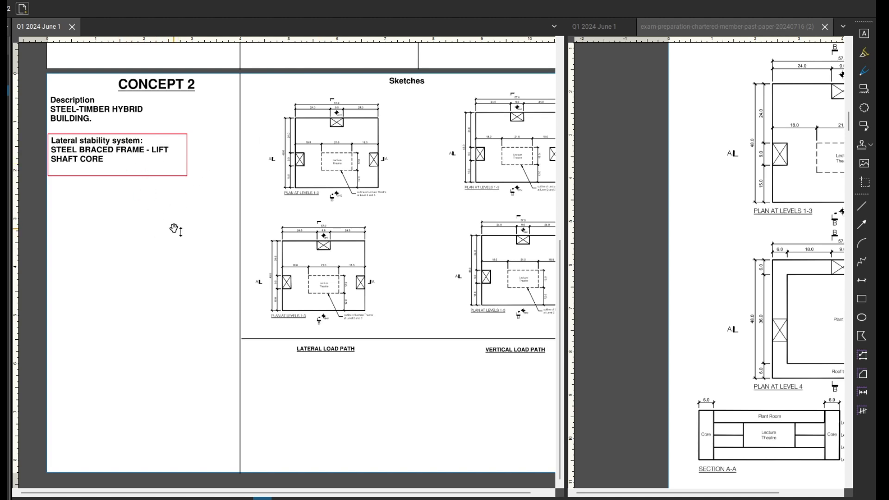
mouse_move(175, 231)
left_mouse_down()
mouse_move(109, 248)
mouse_move(118, 247)
left_mouse_up()
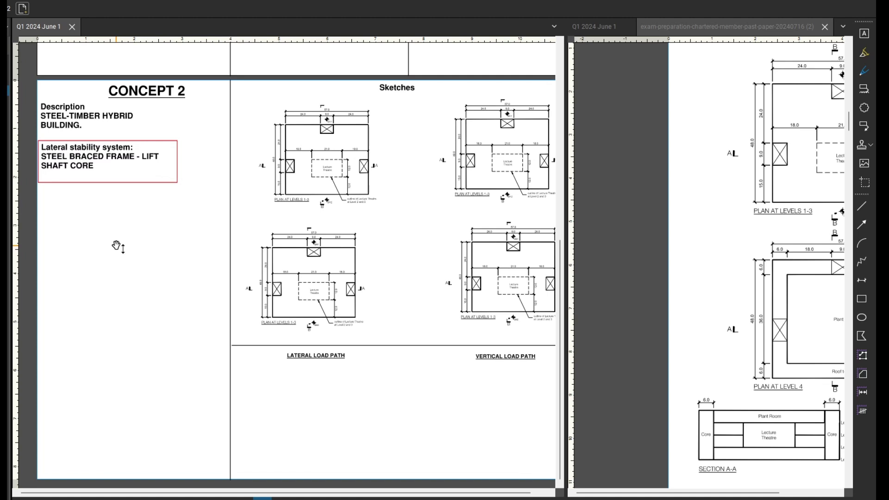
left_click_drag(147, 239, 189, 179)
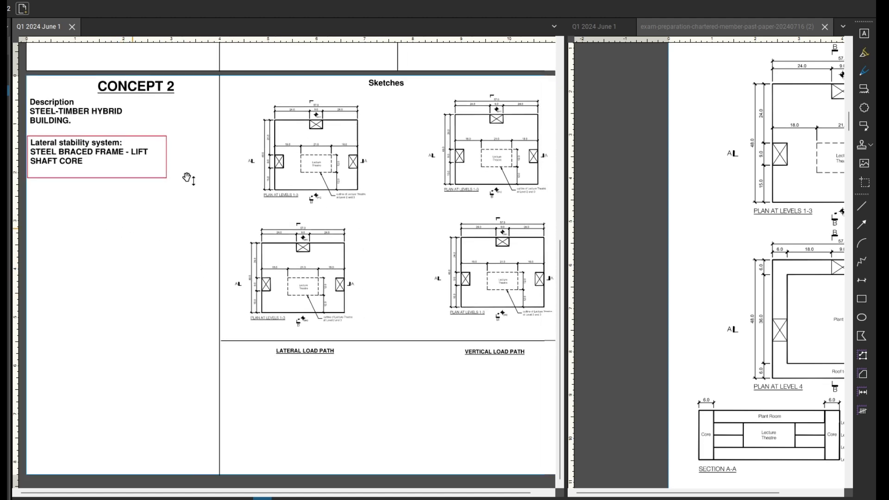
scroll(193, 222, "down", 4)
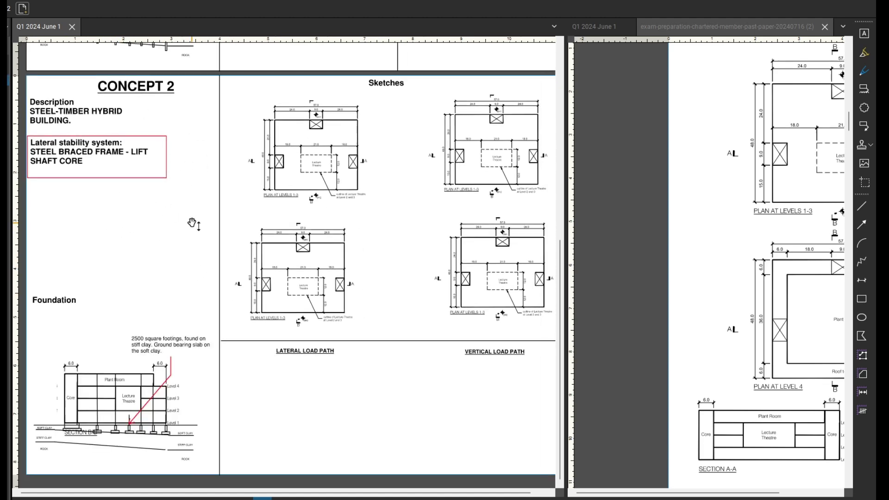
scroll(199, 199, "up", 2, "ctrl")
scroll(149, 190, "down", 2, "ctrl")
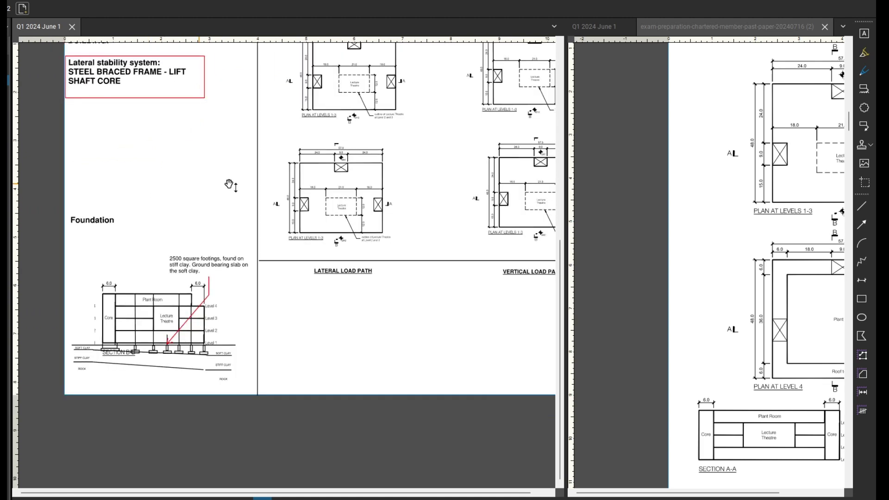
Step: Widen the exam paper's pane and show the Figure Q1 level 4 plan and sections beside the Concept 2 page
left_click_drag(568, 159, 408, 159)
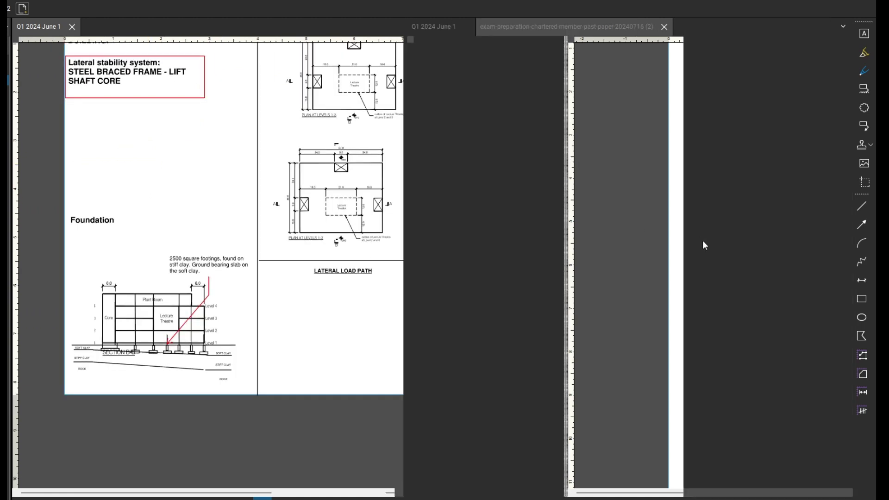
left_click(702, 240)
scroll(672, 241, "down", 2)
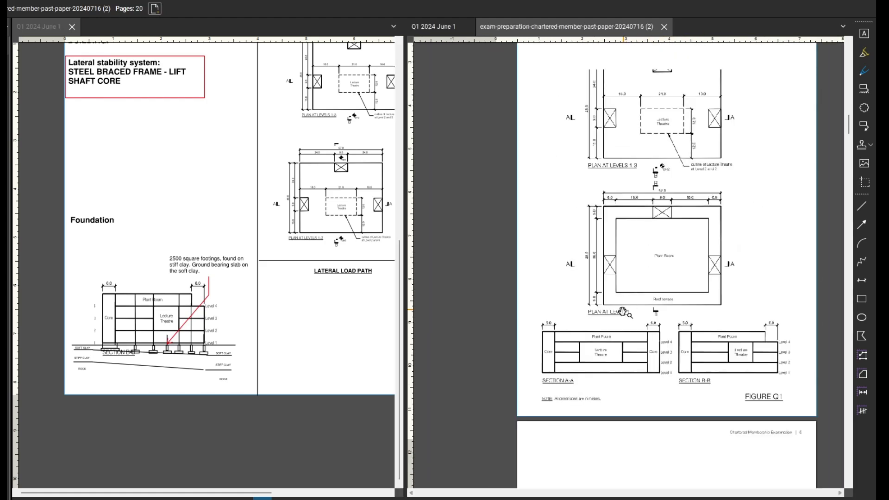
scroll(672, 240, "down", 1)
Step: Inspect the Concept 2 foundation sketch up close, including the footings, the ground bearing slab note and the soil layers
left_click(152, 416)
scroll(152, 394, "up", 2)
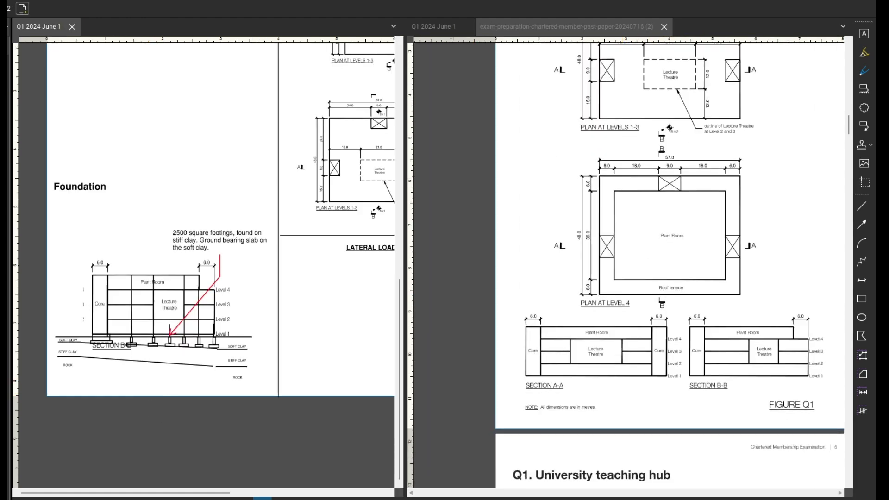
scroll(173, 145, "up", 2)
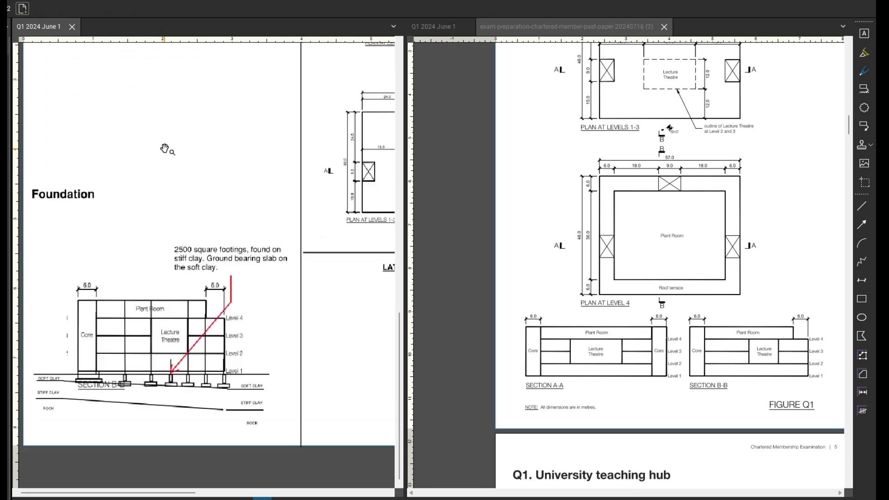
left_click_drag(177, 136, 185, 139)
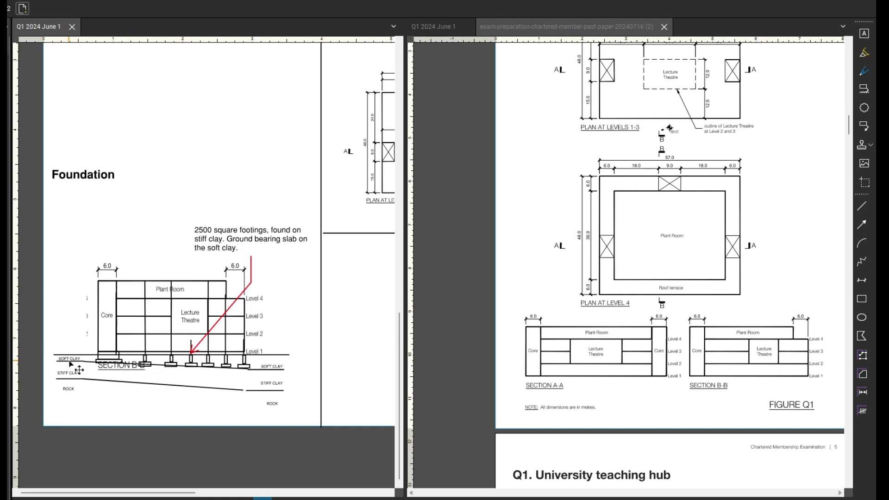
scroll(70, 364, "up", 1)
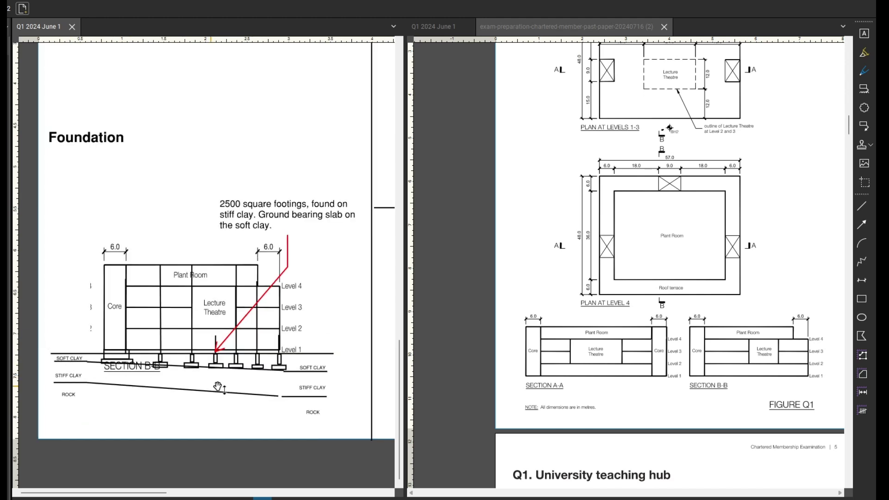
scroll(311, 376, "up", 1)
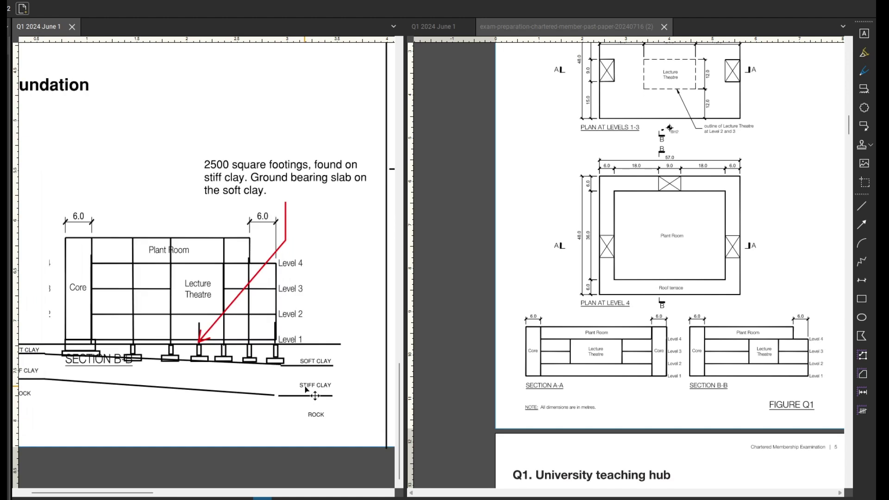
scroll(324, 369, "down", 1)
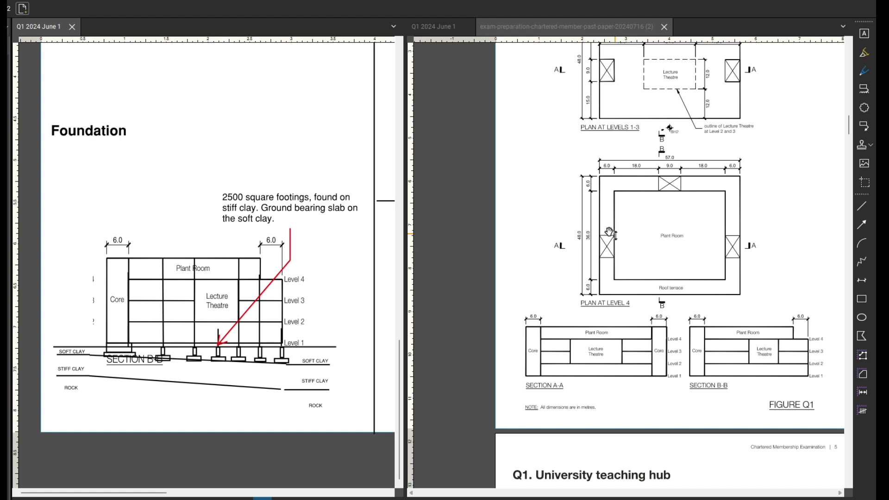
Step: Read the Q1 site conditions for Borehole 1 and Borehole 2 alongside the foundation sketch
scroll(610, 232, "down", 2)
scroll(592, 324, "down", 5)
scroll(585, 315, "up", 5)
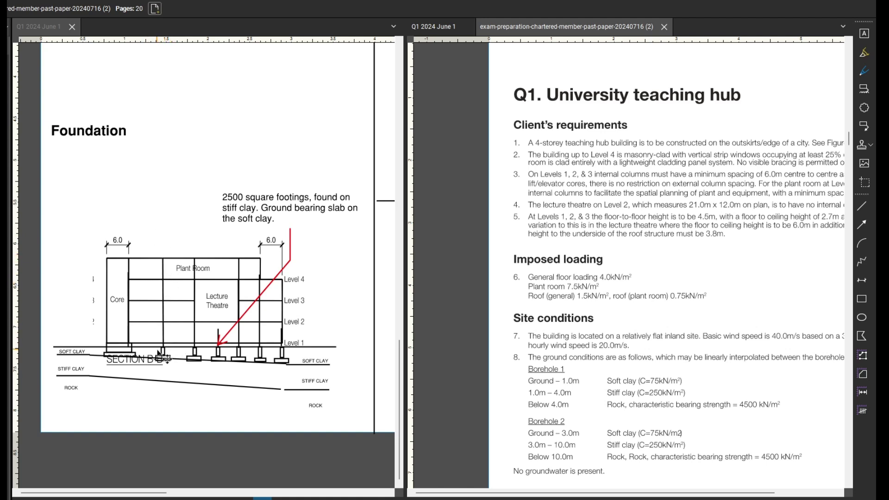
scroll(558, 387, "down", 1)
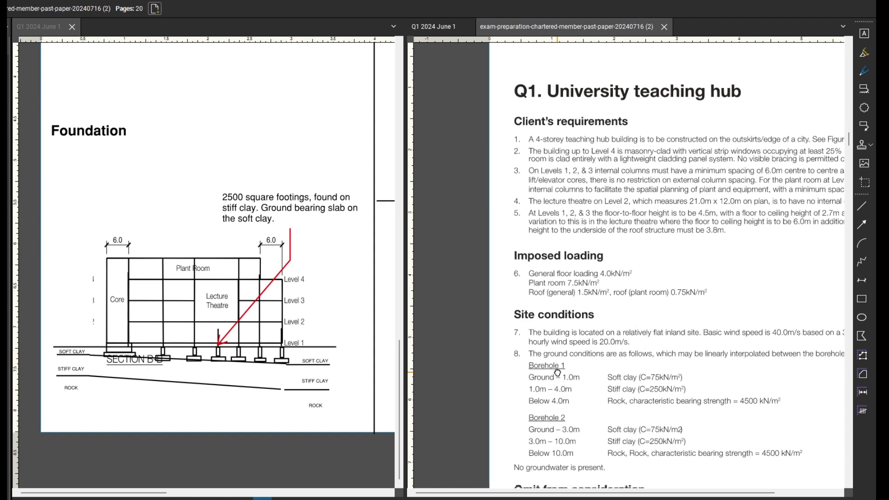
scroll(688, 386, "down", 2)
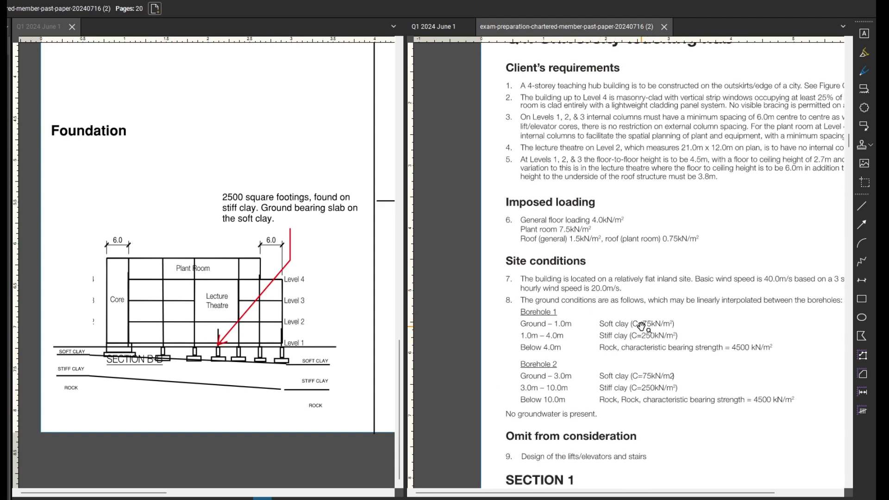
scroll(630, 325, "down", 1)
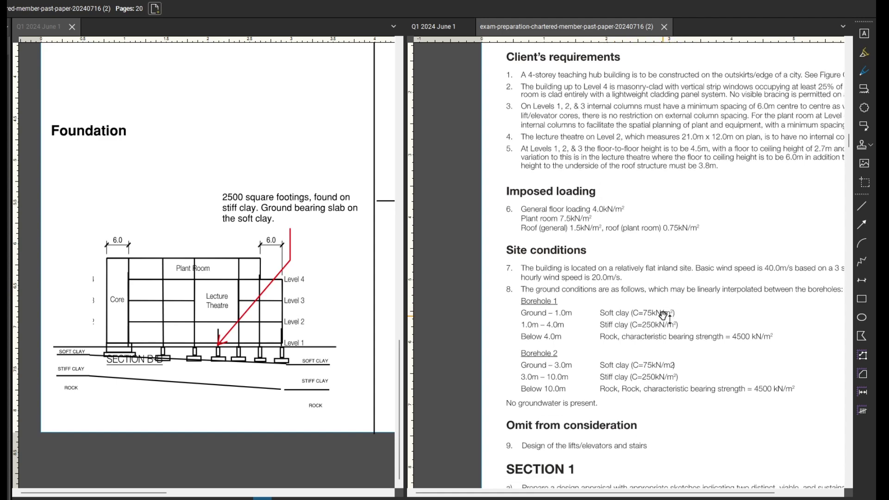
Step: Enlarge the site conditions text and compare the borehole clay and rock depths with the soil layers beneath the Concept 2 footings
scroll(674, 314, "down", 1)
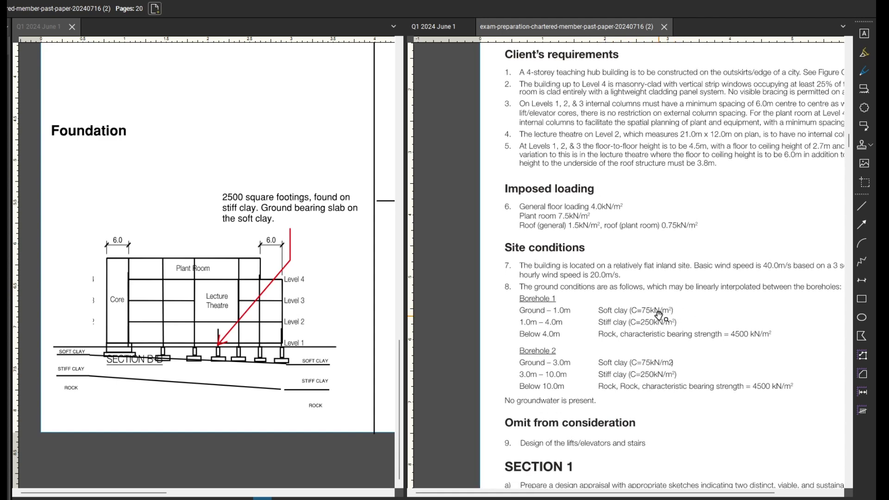
scroll(657, 315, "up", 1)
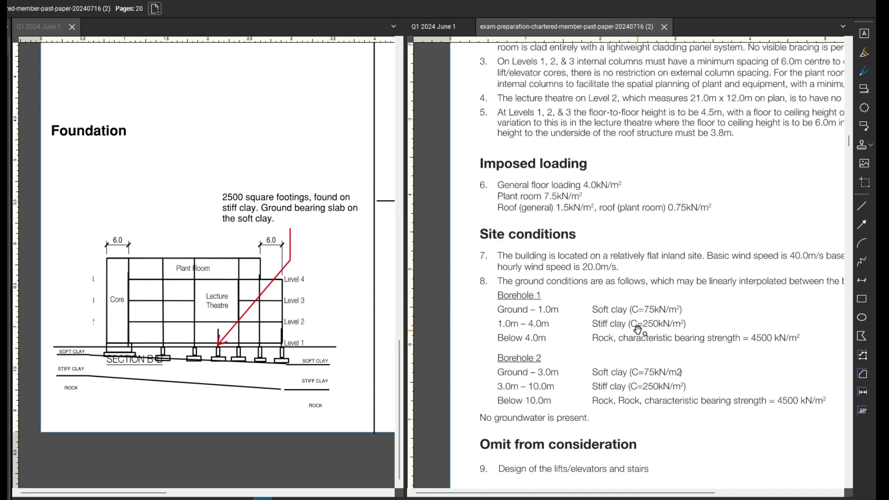
scroll(641, 331, "up", 1)
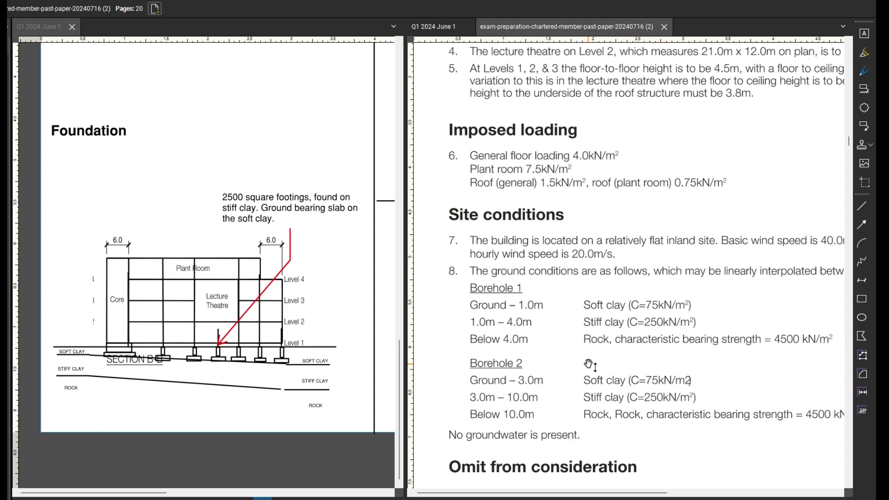
left_click(292, 393)
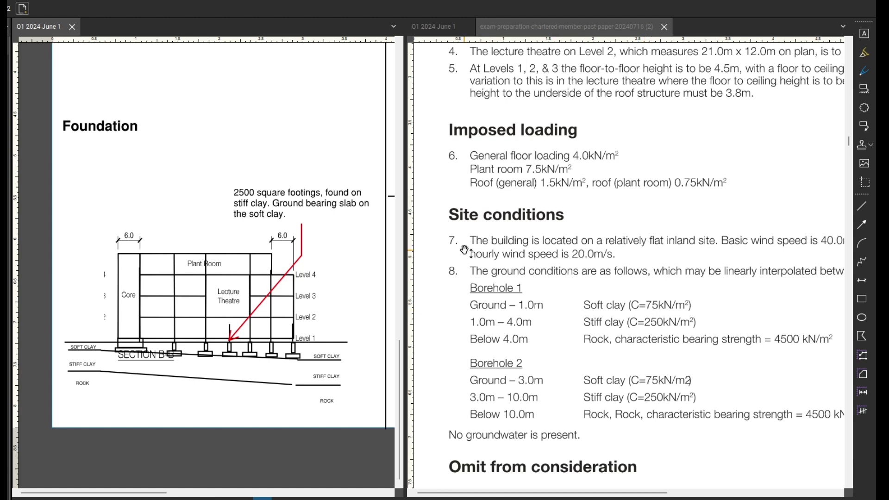
scroll(348, 357, "up", 1)
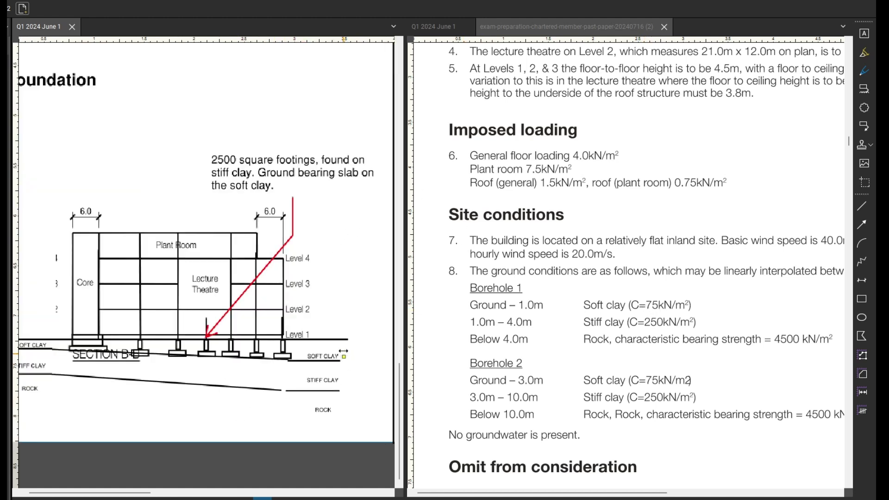
scroll(213, 357, "down", 1)
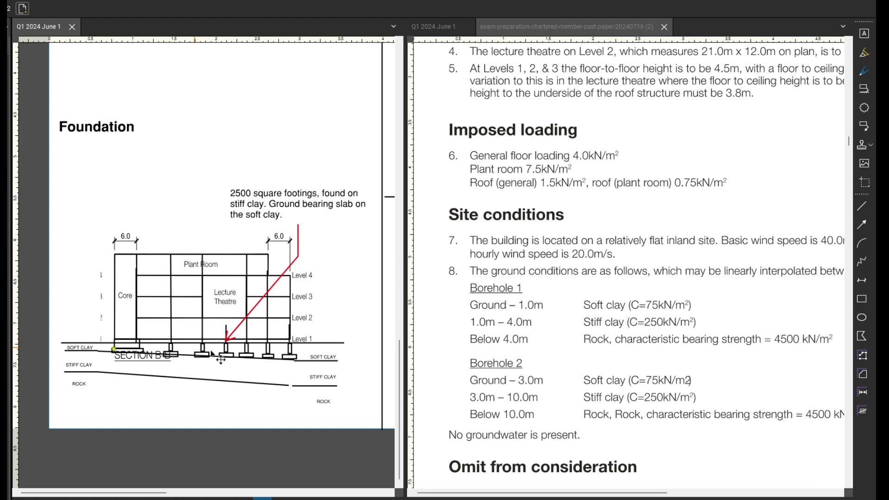
scroll(116, 408, "down", 1)
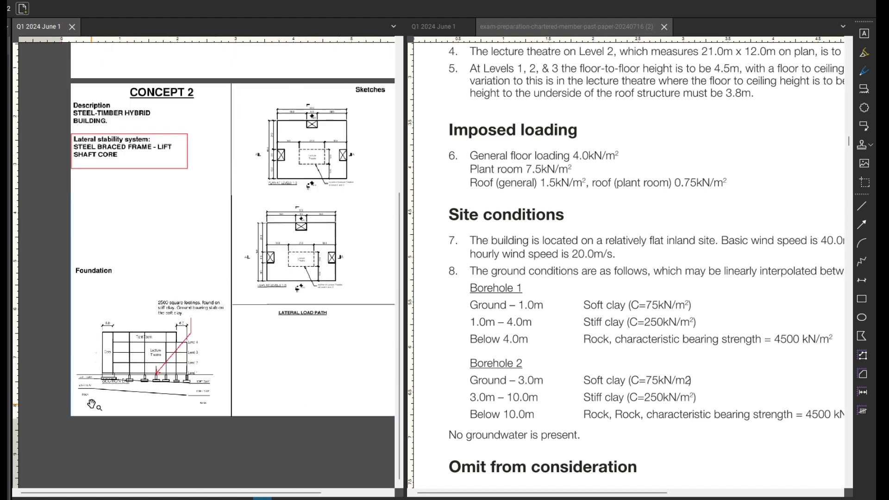
Step: Widen the concept drawing's pane and bring the Concept 2 Sketches area with its floor and roof framing plans fully into view
scroll(137, 323, "up", 2)
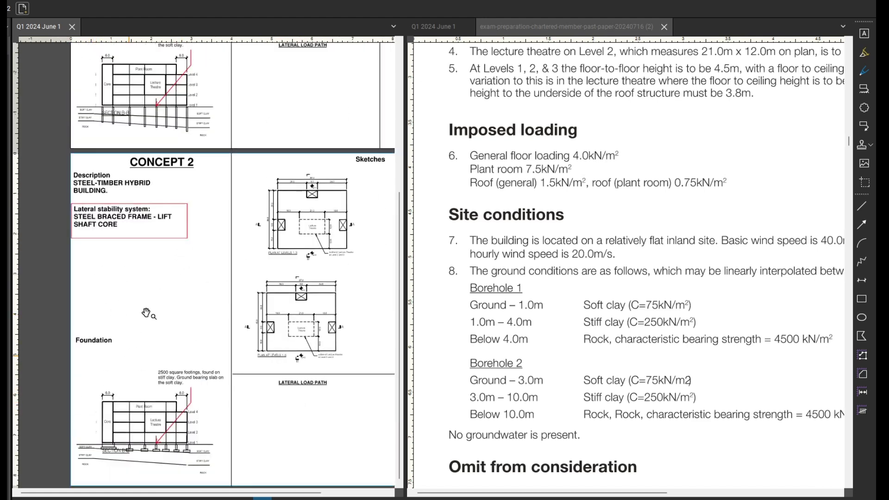
left_click_drag(149, 314, 54, 294)
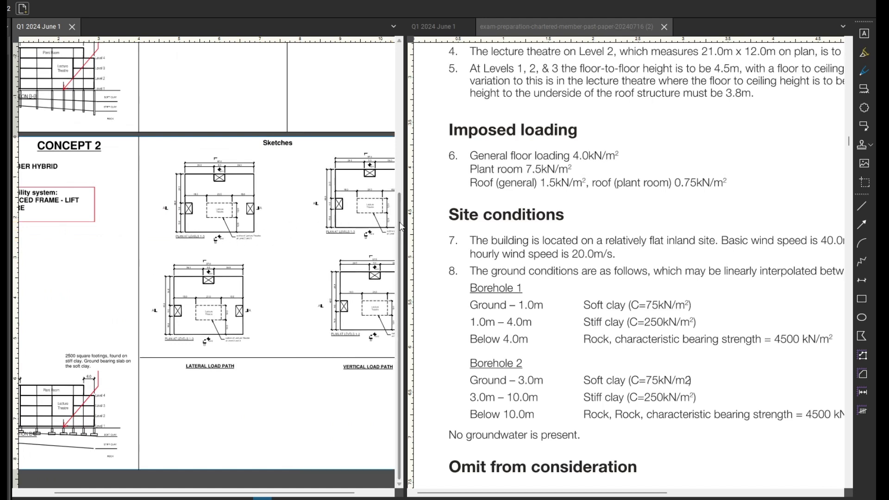
left_click_drag(404, 223, 523, 223)
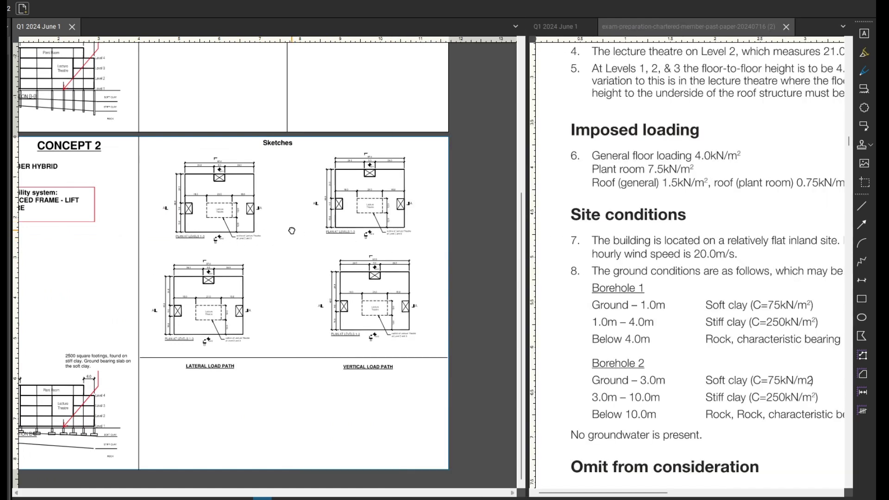
scroll(284, 240, "up", 2)
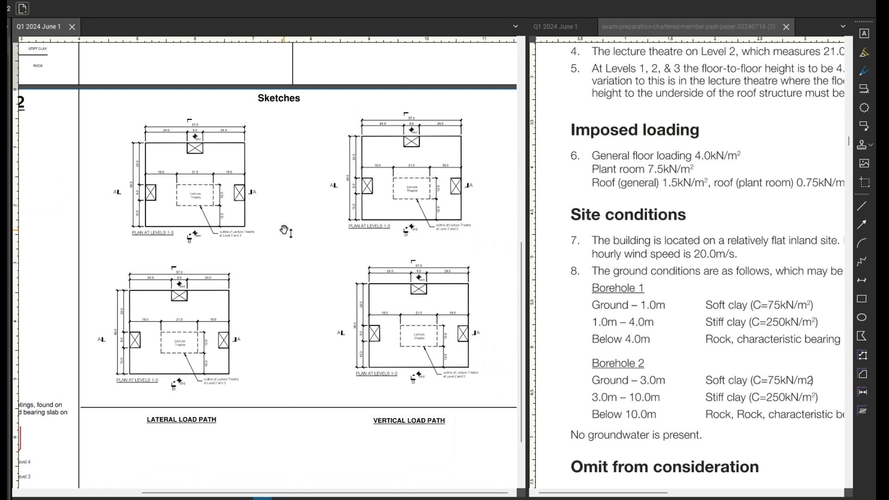
left_click_drag(285, 231, 298, 222)
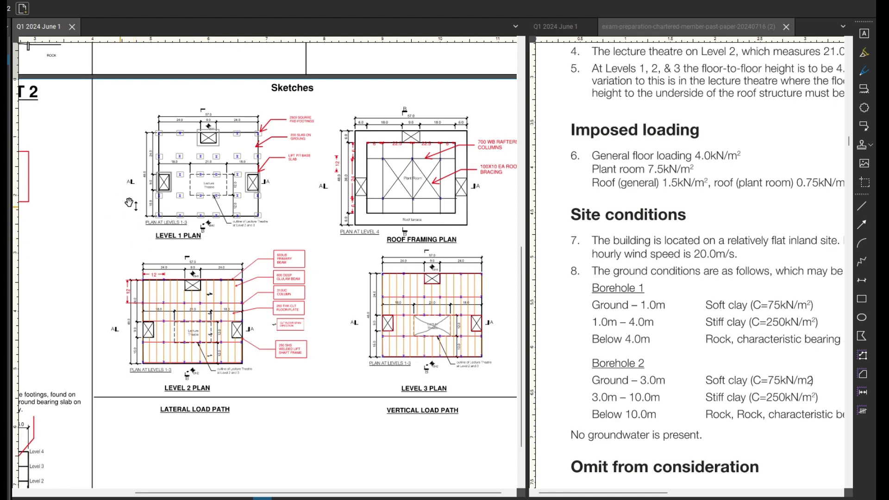
left_click_drag(122, 225, 133, 269)
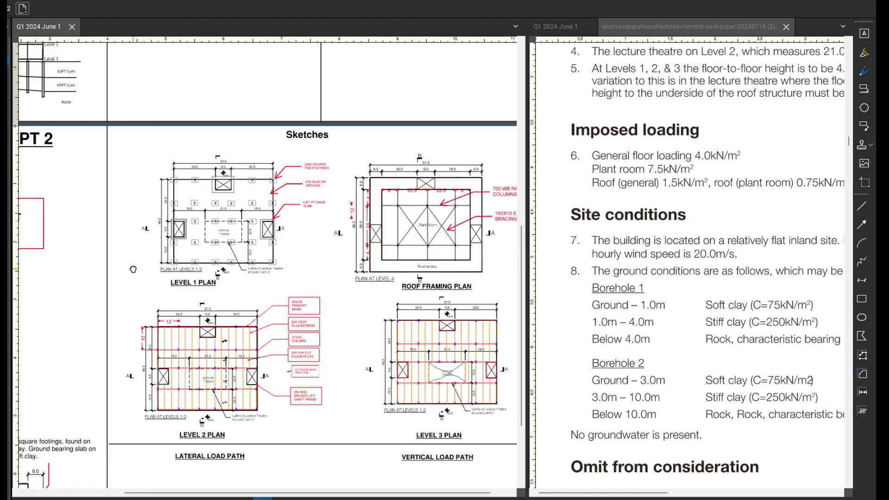
Step: Widen the exam paper's pane and show the Figure Q1 plans and sections beside the Concept 2 sketches
scroll(675, 338, "down", 3)
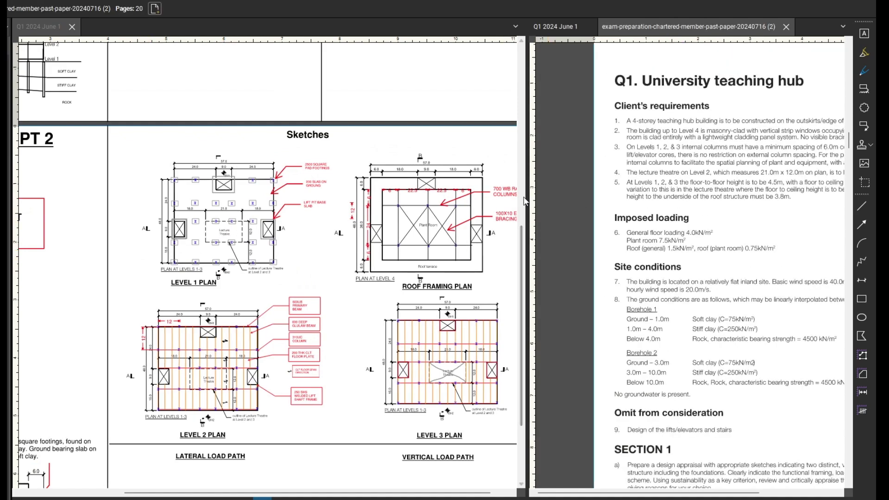
left_click_drag(526, 202, 460, 209)
scroll(601, 326, "down", 2)
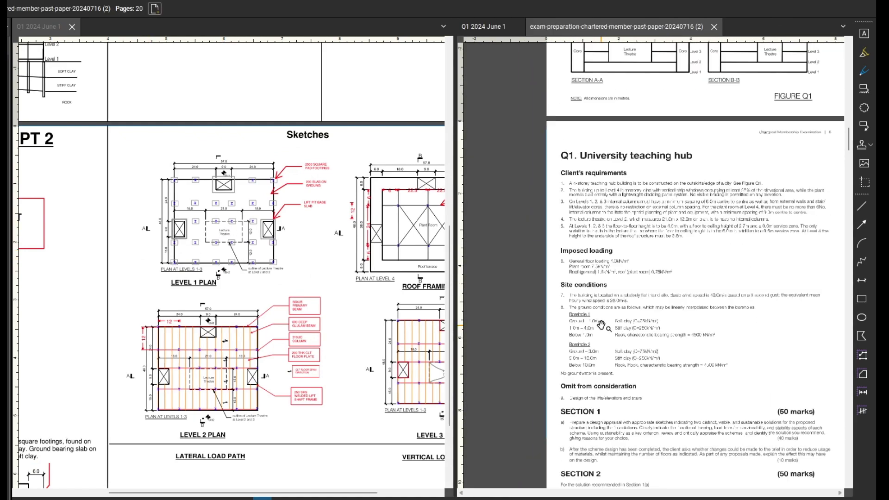
scroll(602, 326, "up", 4)
scroll(634, 226, "up", 3)
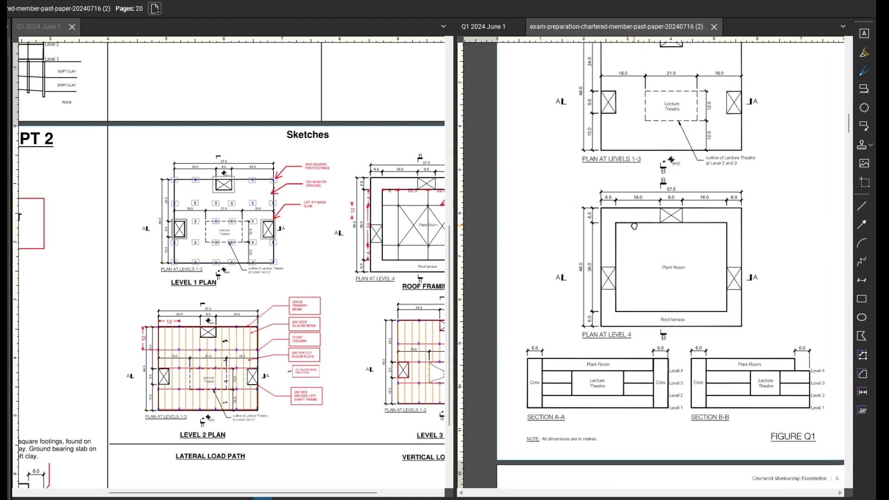
Step: Examine the Level 1 plan up close, including the pad footings, the slab on ground and the lift pit base slabs
left_click(80, 223)
scroll(200, 133, "down", 1)
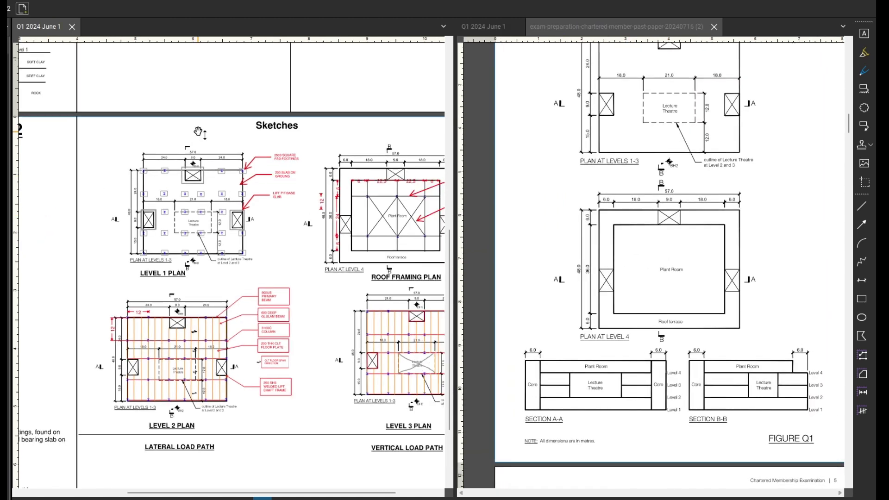
scroll(200, 133, "right", 2)
scroll(436, 278, "up", 1)
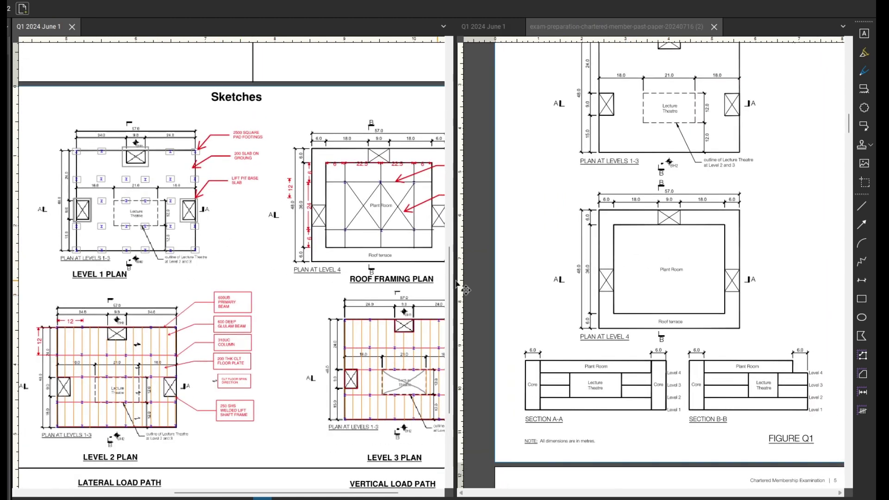
left_click(257, 255)
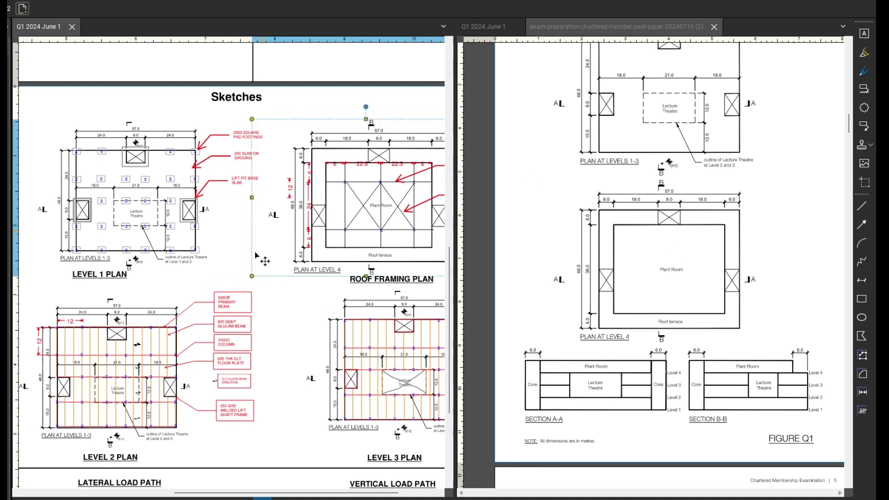
key("Escape")
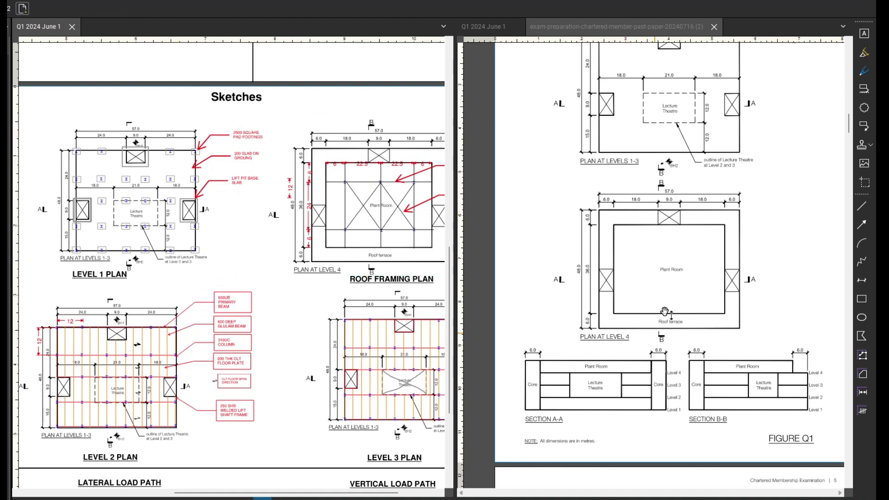
scroll(100, 176, "up", 3)
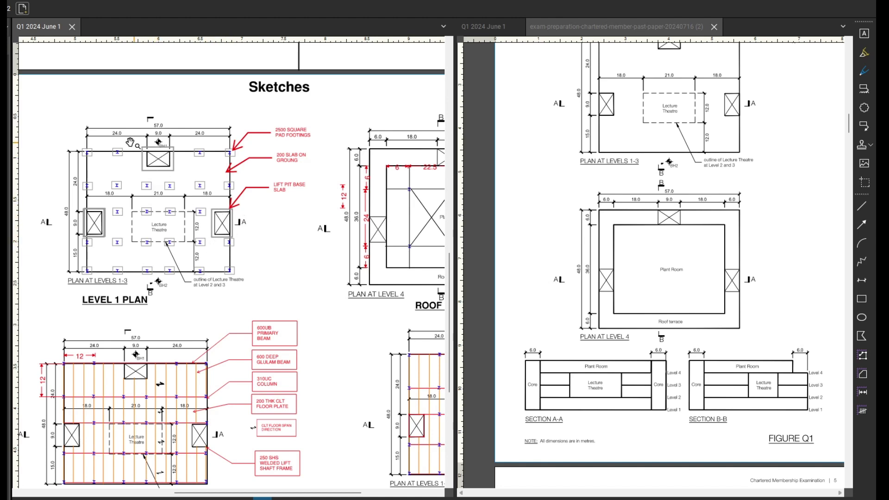
scroll(114, 109, "down", 1)
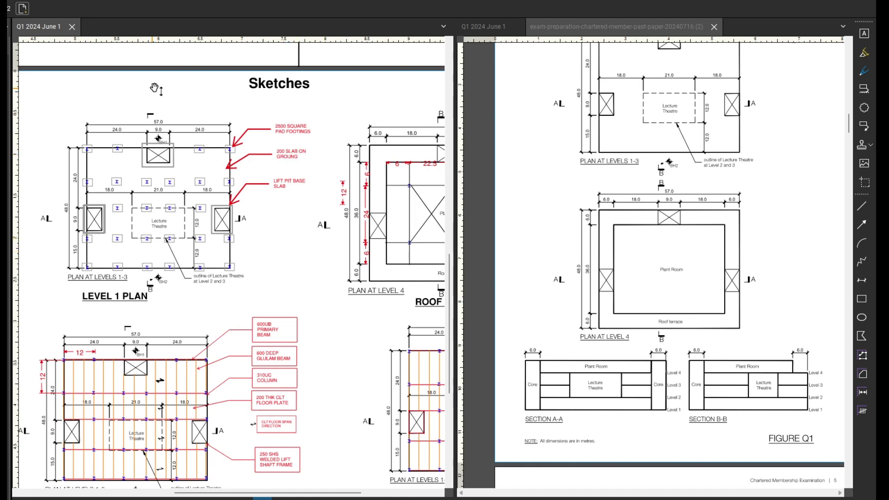
Step: Inspect the Level 2 plan's framing labels for the primary beams, glulam beams, columns, CLT floor plate and lift shaft frame
scroll(278, 218, "down", 5)
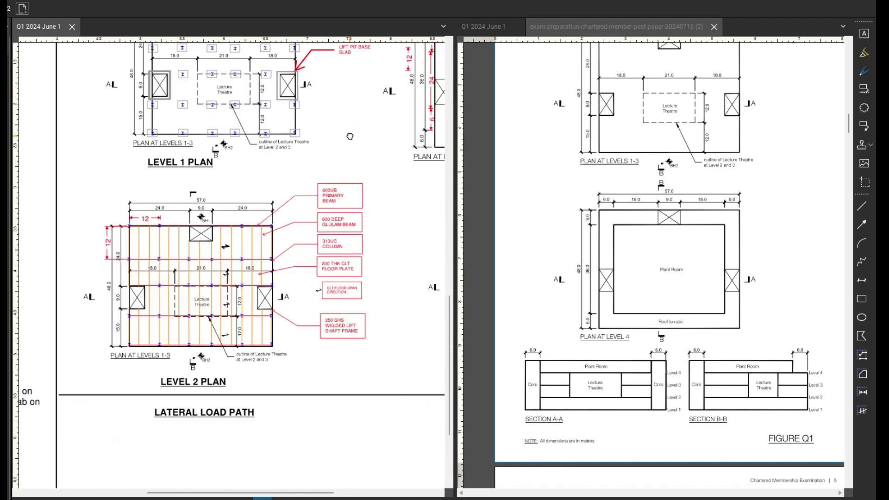
scroll(162, 178, "up", 2)
scroll(162, 177, "down", 3)
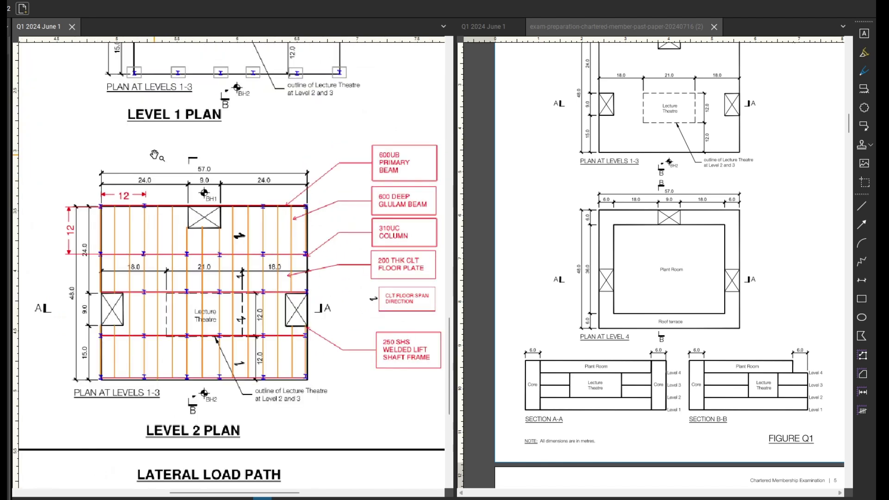
scroll(126, 200, "up", 2)
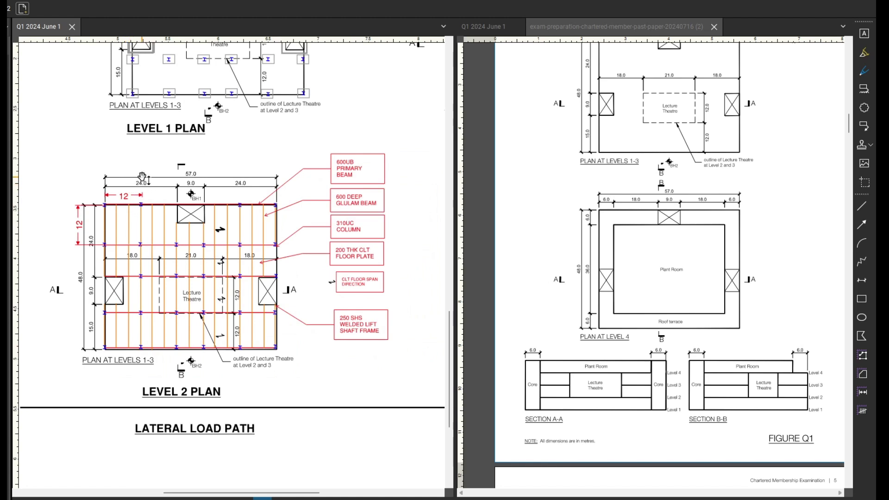
scroll(116, 160, "up", 1)
left_click_drag(109, 153, 111, 147)
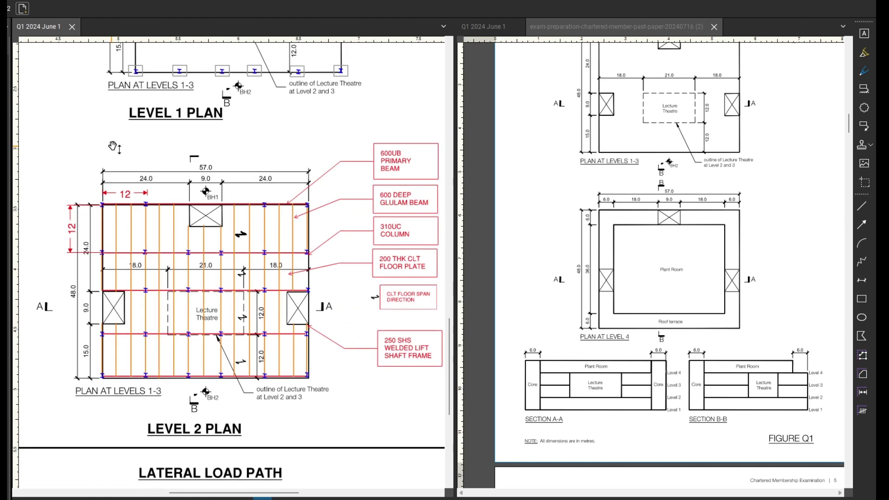
left_click(129, 211)
left_click(110, 163)
scroll(137, 192, "up", 1)
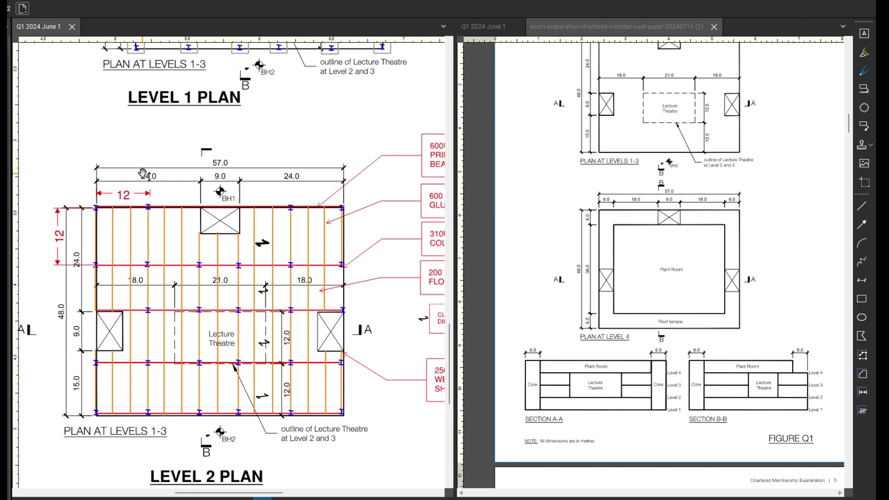
scroll(142, 174, "down", 1)
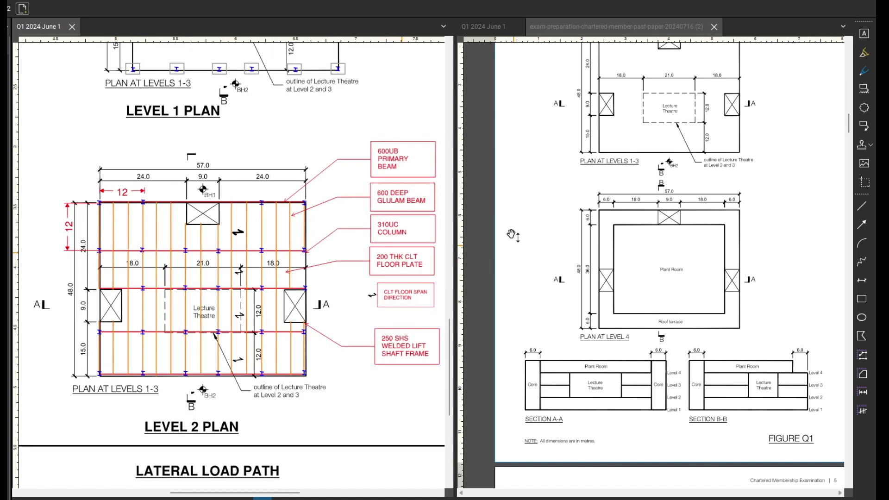
Step: Study the Level 2 column grid, beam layout and CLT span directions around the lecture theatre and lift shafts up close
scroll(102, 189, "up", 1)
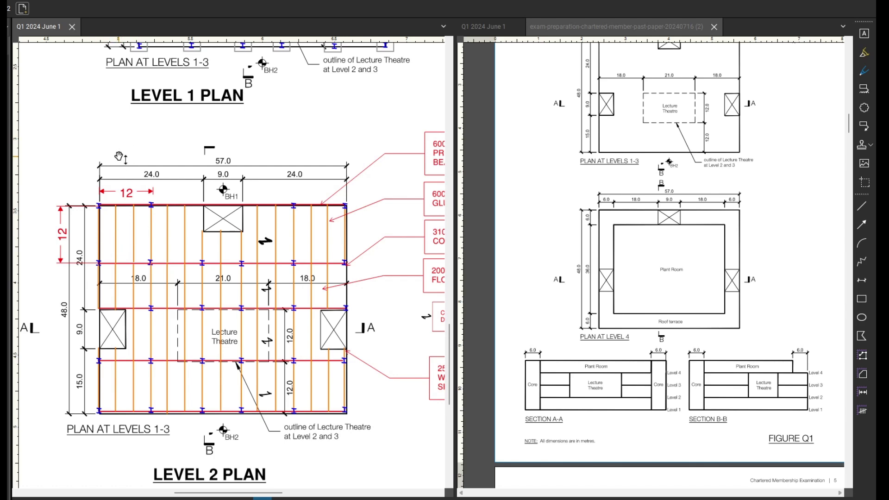
scroll(126, 159, "down", 1)
scroll(118, 185, "up", 2)
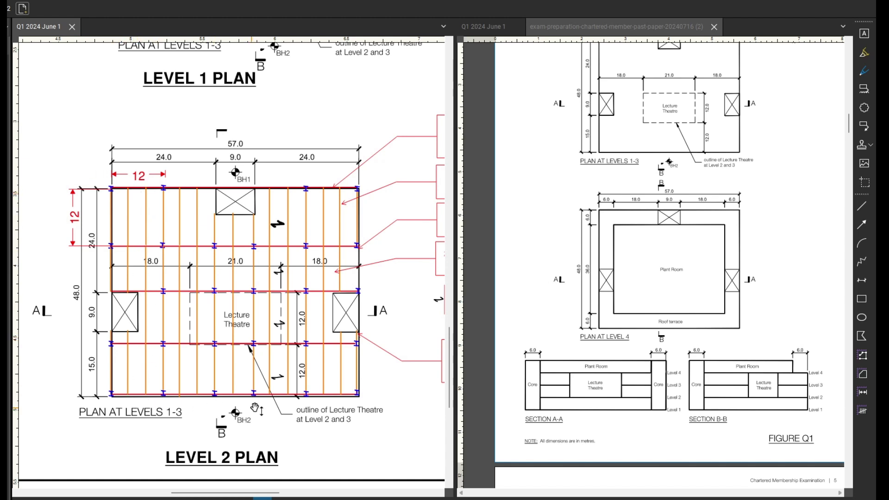
scroll(159, 427, "right", 1)
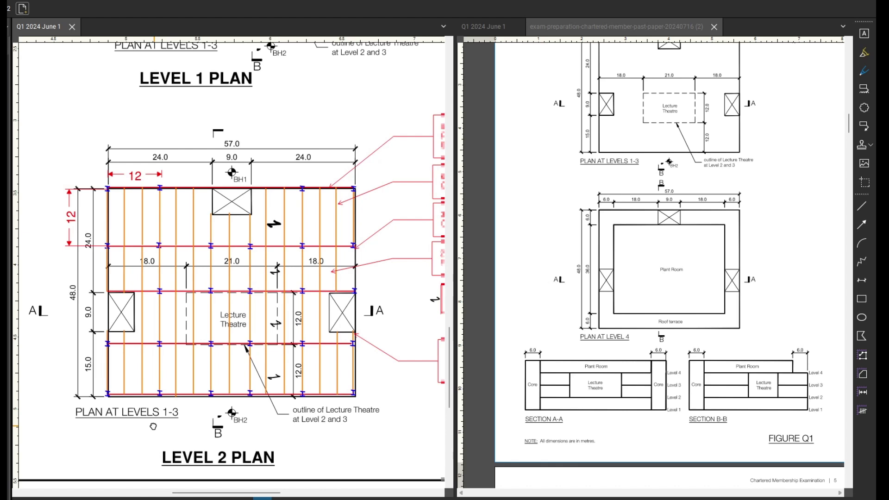
scroll(145, 411, "right", 1)
scroll(145, 411, "down", 1)
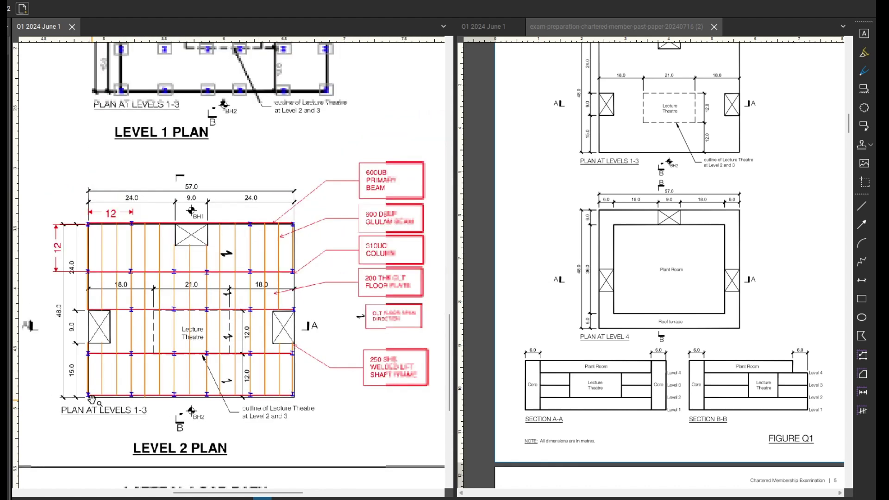
scroll(296, 150, "down", 1)
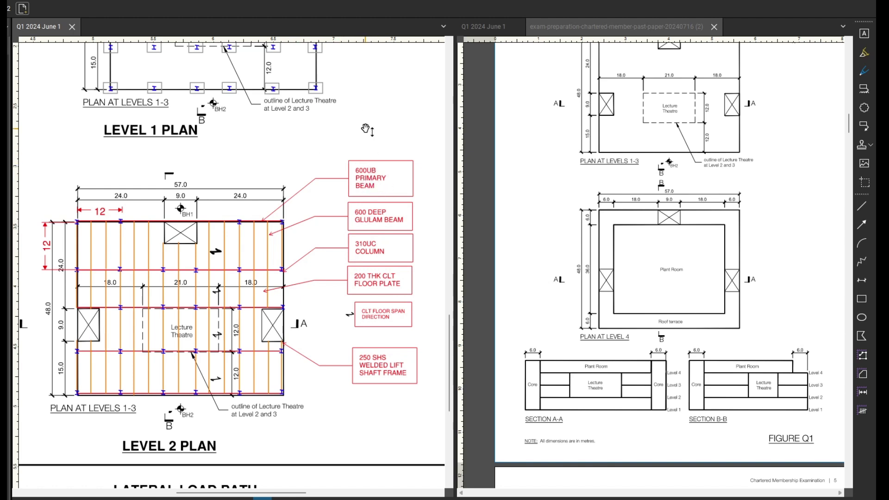
scroll(133, 242, "up", 1)
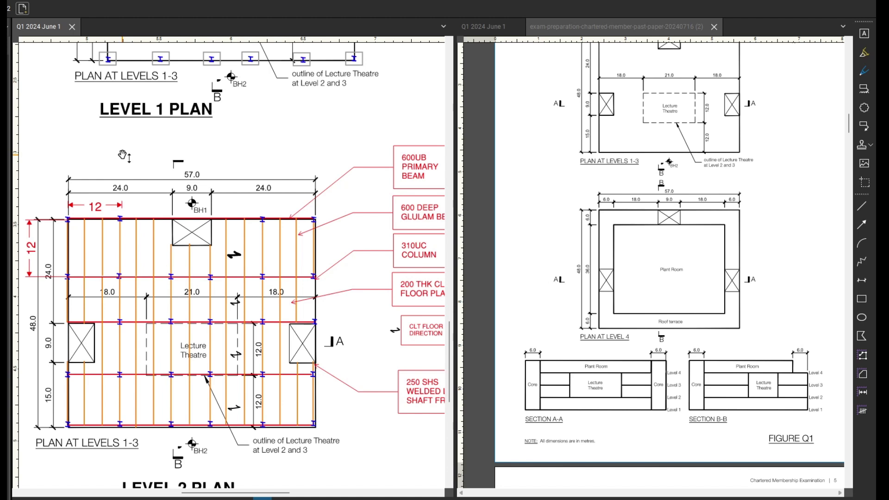
scroll(123, 156, "left", 1)
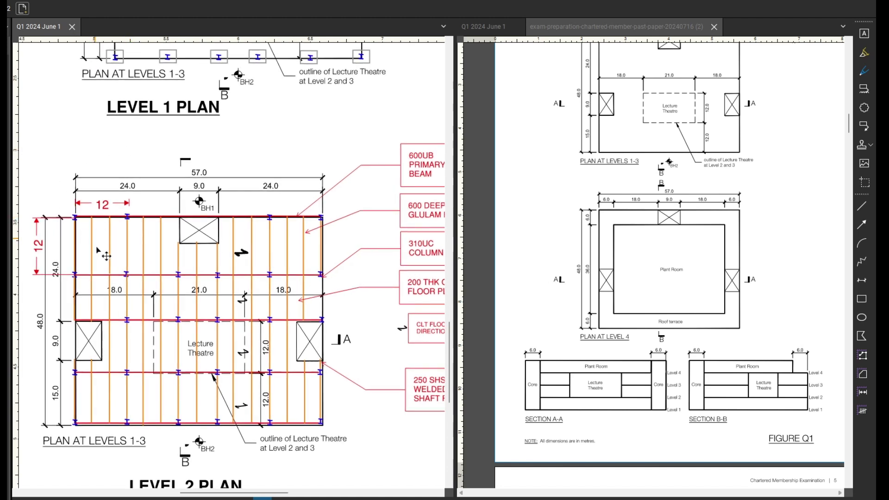
Step: Widen the Concept 2 sketches' pane so the Level 2 plan's framing labels fit beside the exam paper
scroll(97, 275, "up", 2)
scroll(92, 267, "down", 2)
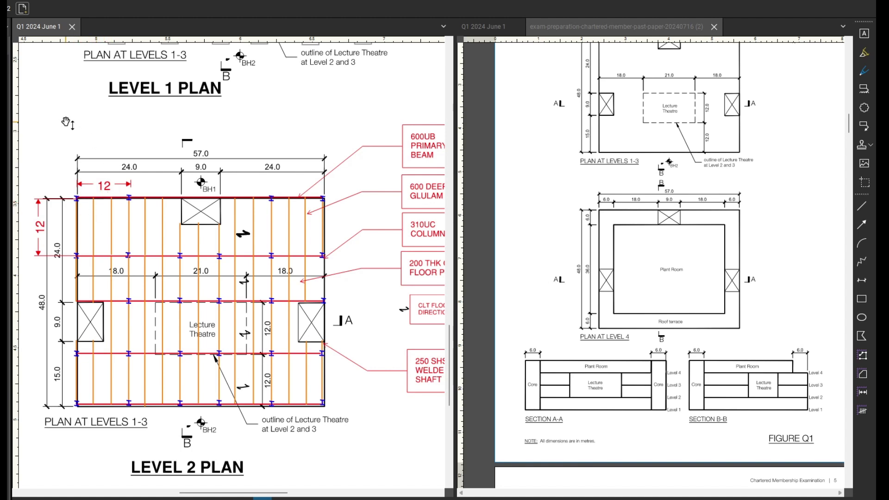
scroll(88, 157, "left", 1)
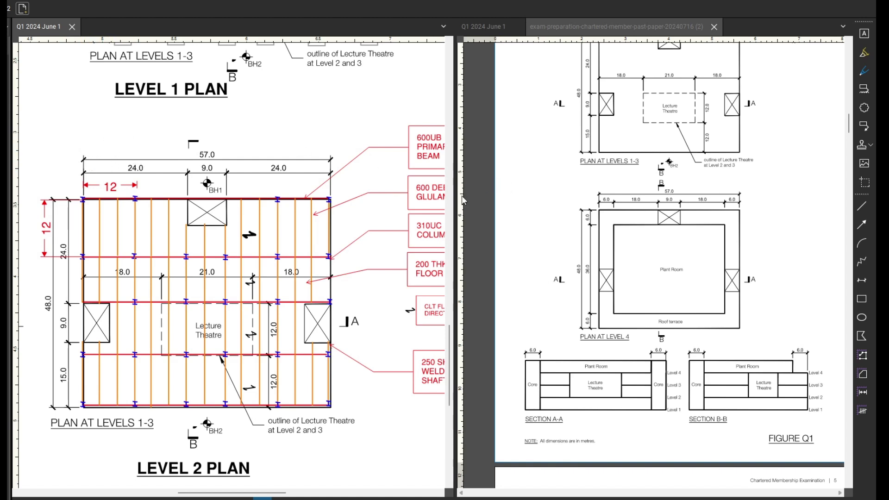
left_click_drag(453, 194, 484, 194)
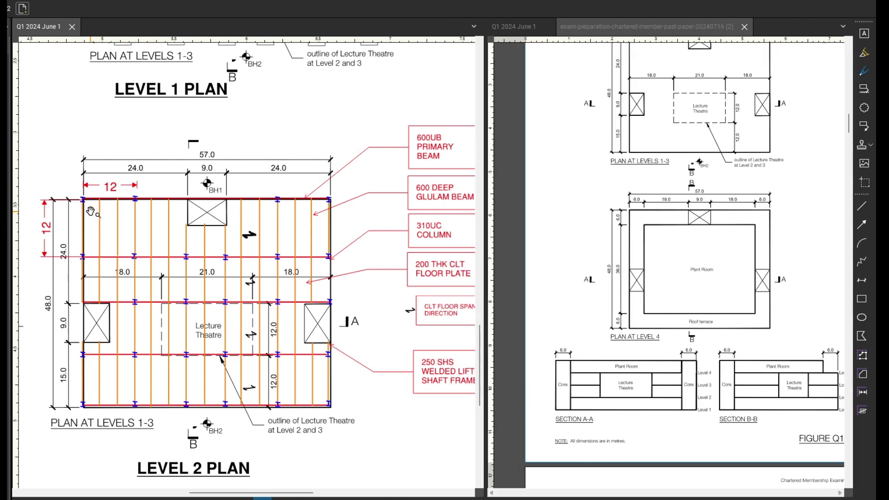
Step: Examine the Level 2 plan's column bays, primary beam lines and glulam beam spacing together with their framing labels
scroll(91, 210, "down", 1)
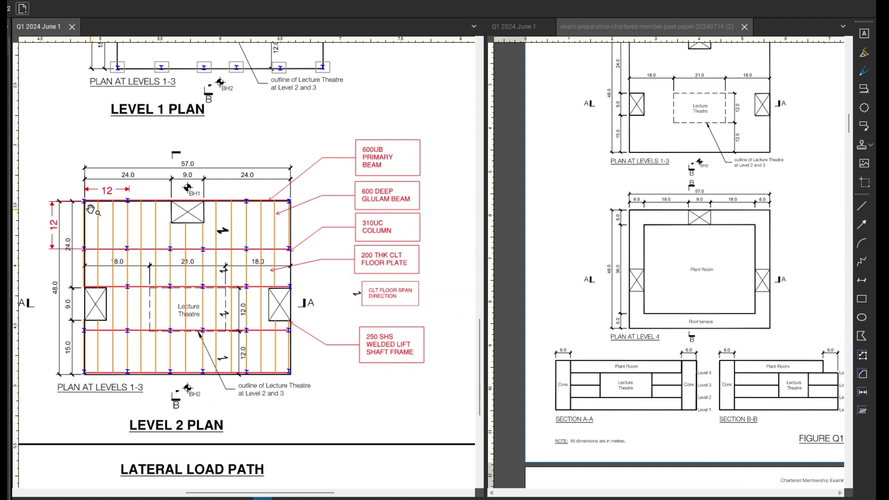
scroll(94, 207, "up", 2)
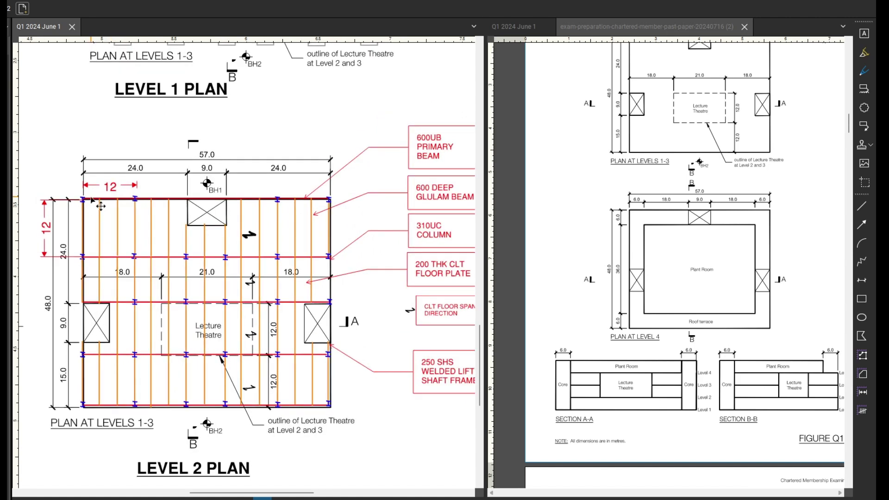
scroll(92, 207, "up", 1)
scroll(92, 207, "down", 1)
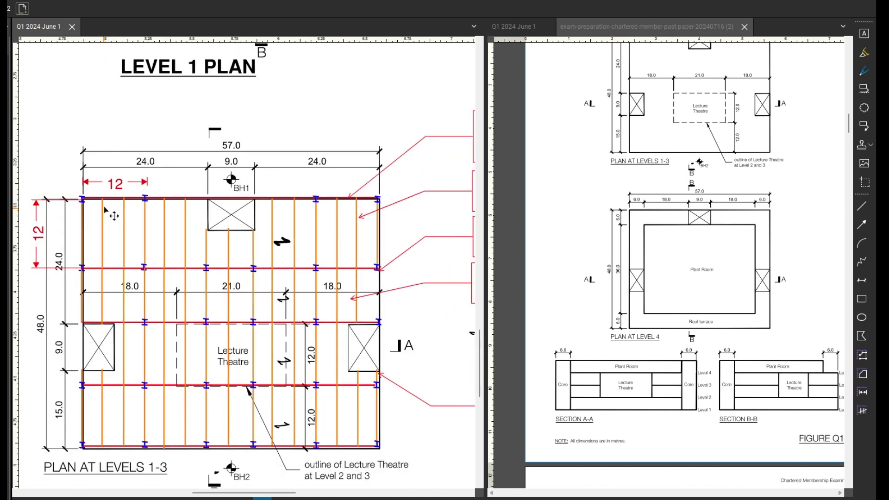
scroll(83, 157, "down", 1)
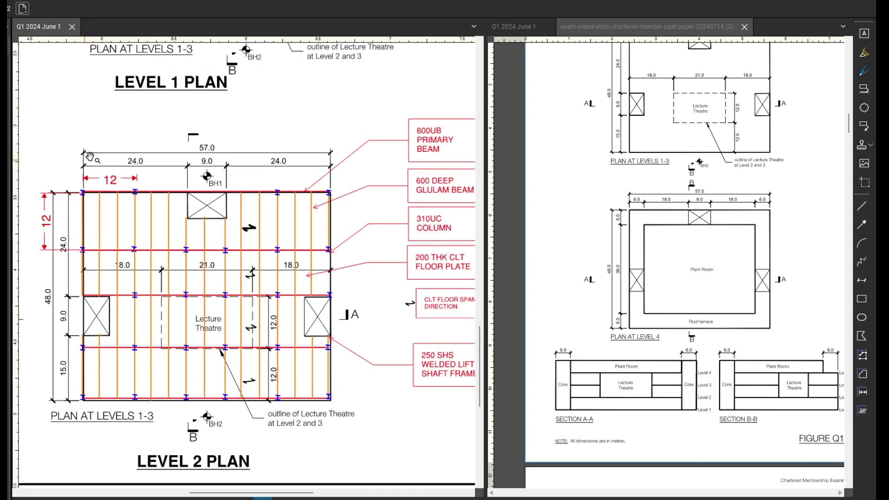
left_click_drag(142, 139, 93, 140)
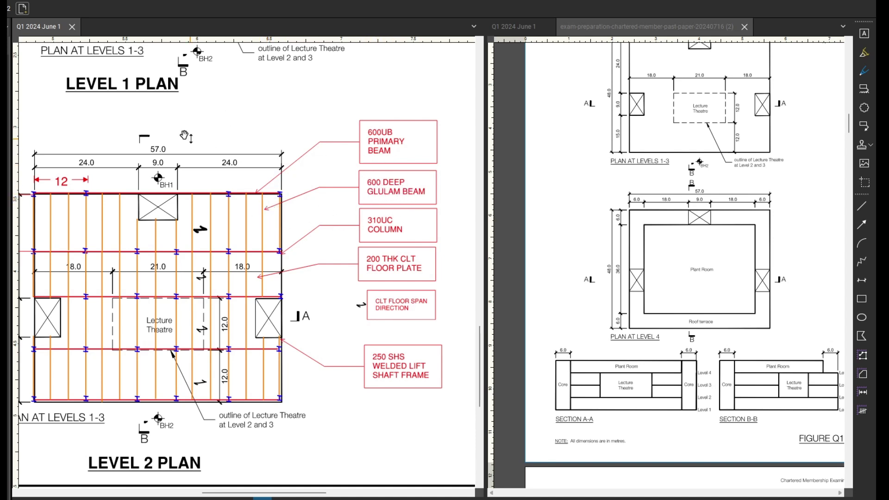
left_click_drag(60, 198, 80, 189)
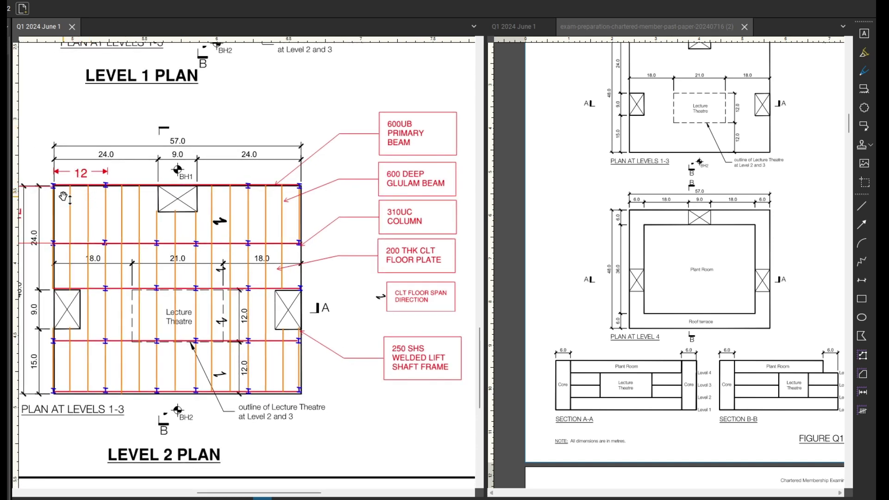
left_click_drag(67, 186, 74, 187)
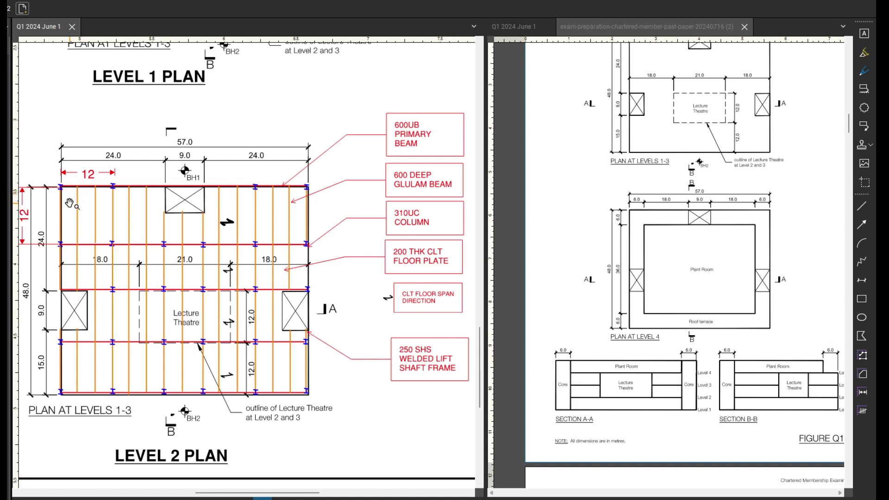
scroll(62, 187, "up", 1)
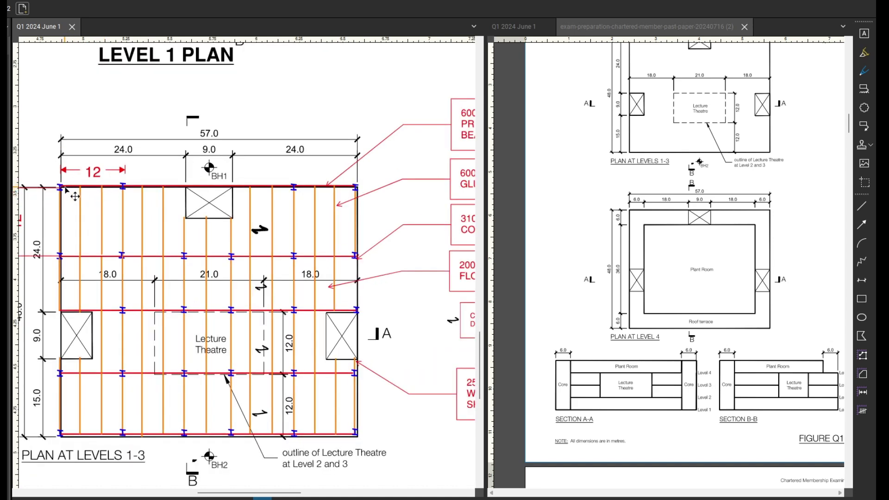
scroll(82, 201, "down", 1)
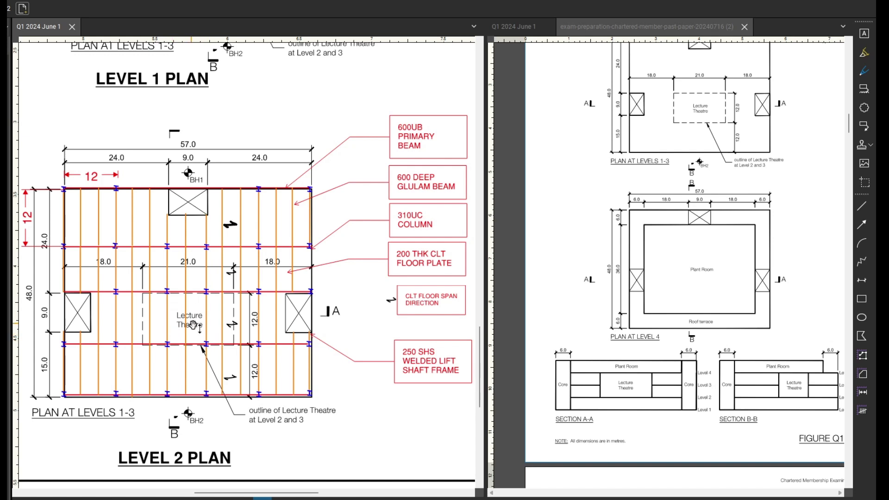
Step: Check the Level 2 framing against the plans and Section A-A in the exam paper's Figure Q1
left_click_drag(651, 190, 649, 198)
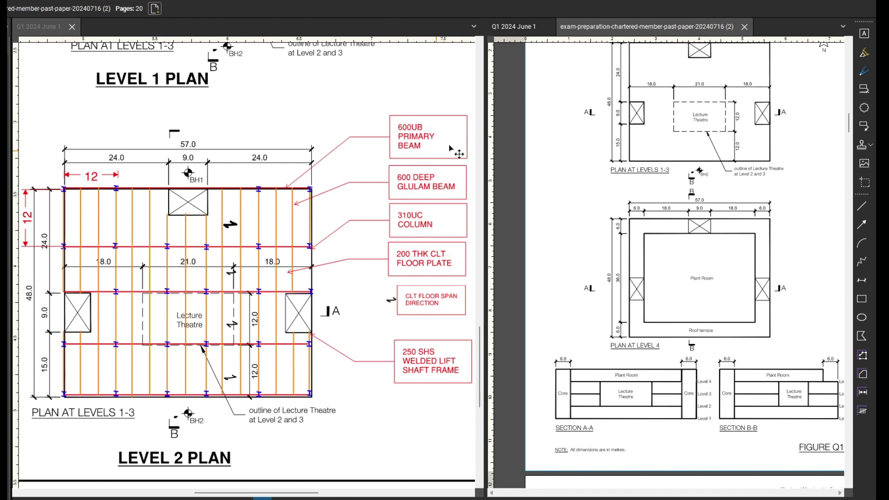
left_click(62, 123)
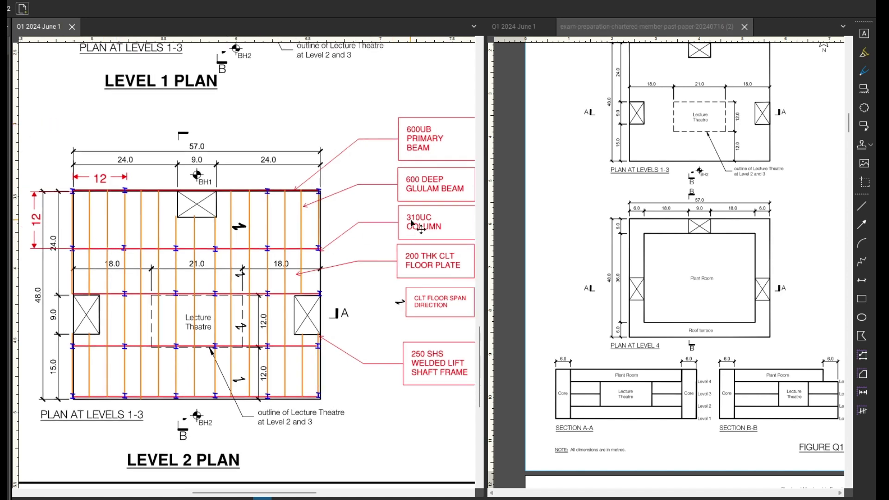
left_click(712, 289)
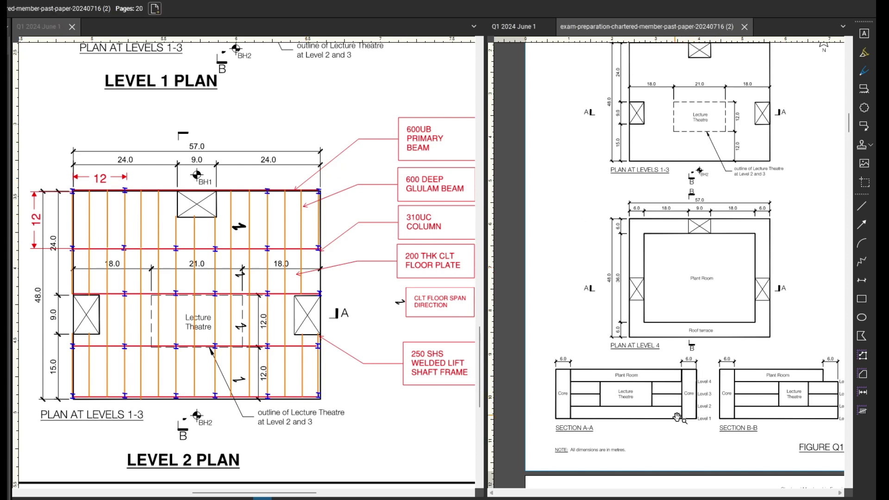
left_click(273, 109)
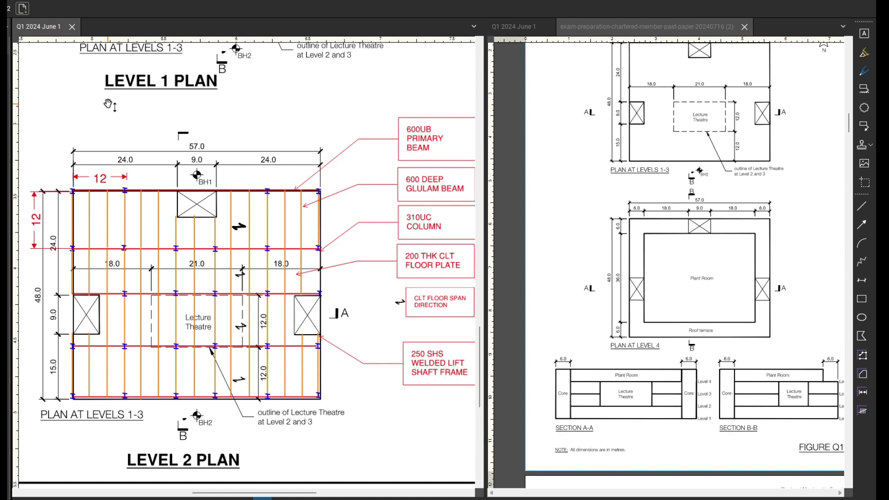
Step: Inspect the CLT floor span direction and the welded SHS lift shaft frames on the Level 2 plan
scroll(89, 157, "down", 1)
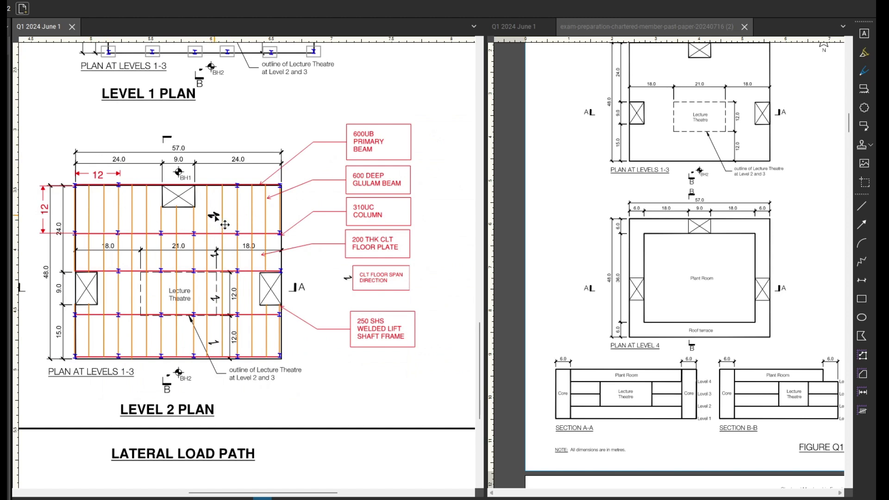
left_click_drag(221, 223, 231, 226)
scroll(333, 362, "right", 2)
scroll(353, 357, "left", 3)
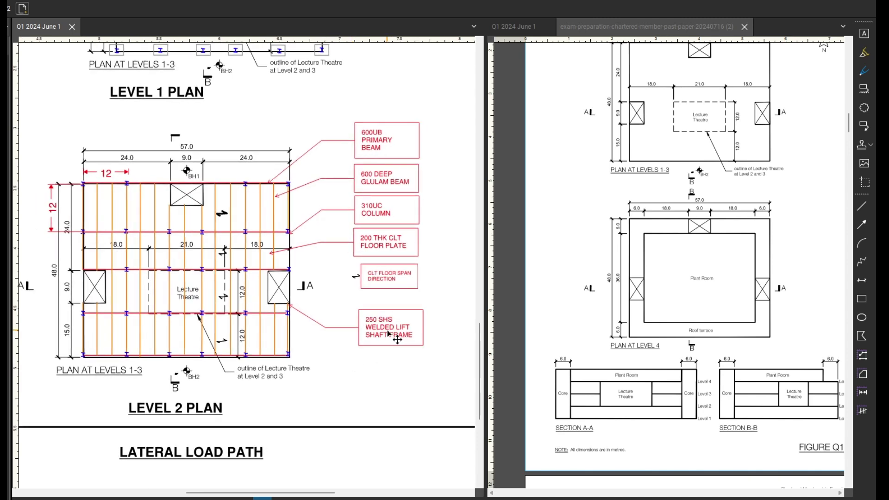
scroll(391, 335, "down", 2)
scroll(392, 338, "up", 2)
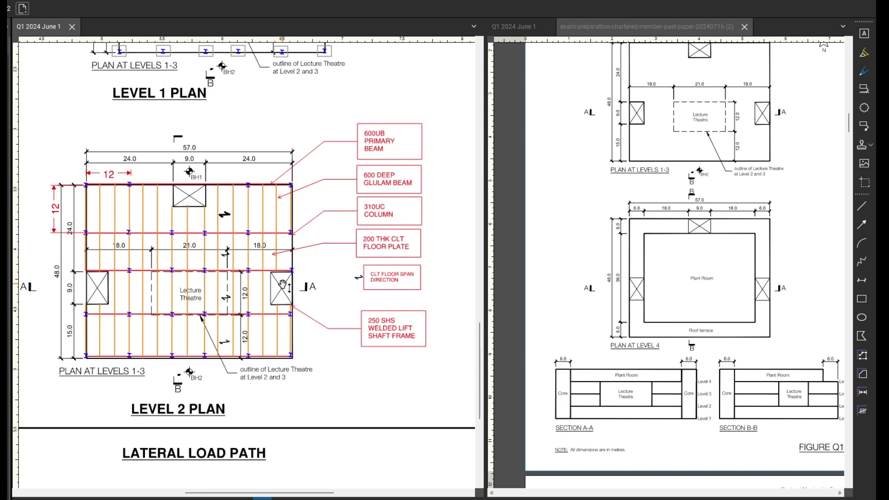
scroll(282, 284, "up", 1)
scroll(284, 283, "up", 1)
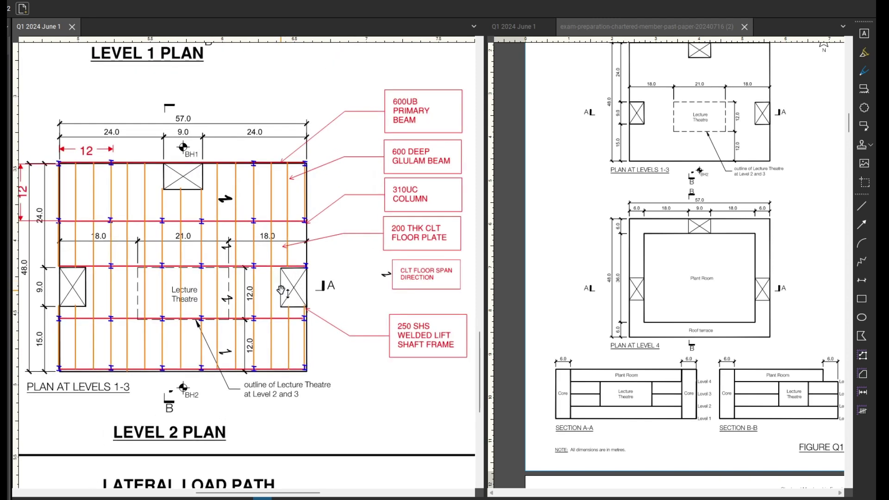
scroll(70, 278, "down", 1)
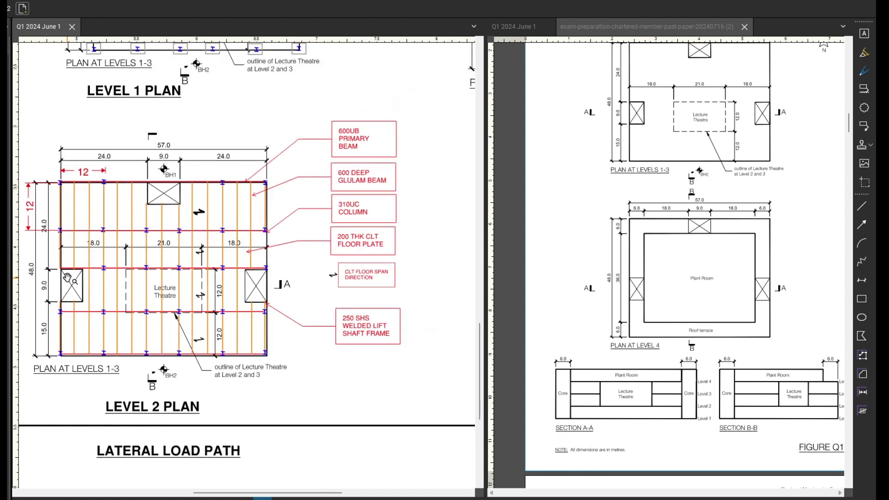
scroll(67, 278, "down", 1)
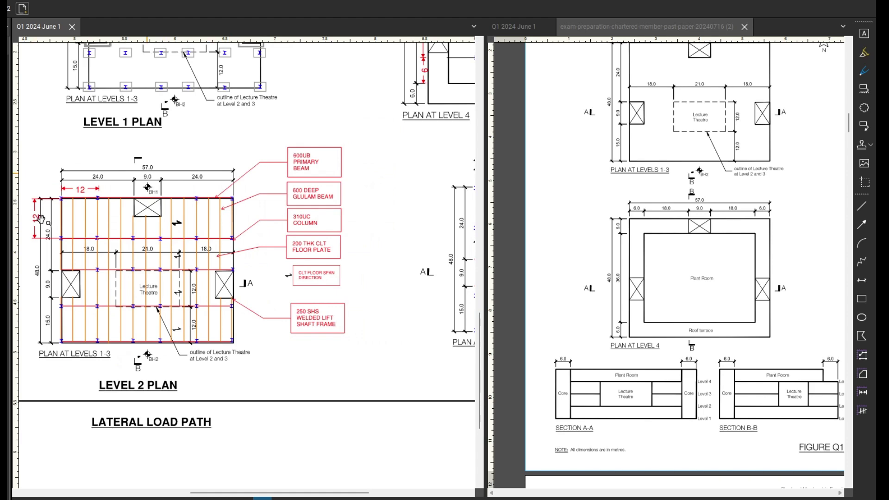
Step: Survey the Level 1, Level 2, Level 3 and roof framing plans together on the Concept 2 sheet
scroll(417, 328, "right", 5)
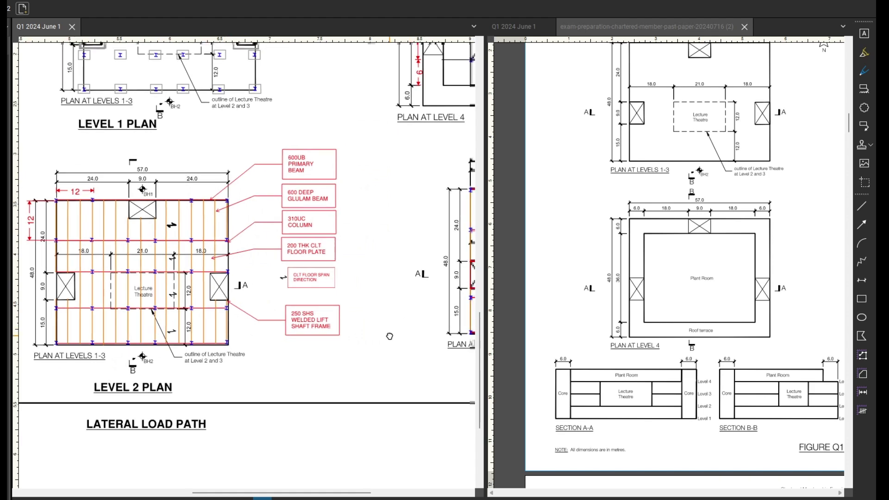
scroll(291, 252, "down", 1)
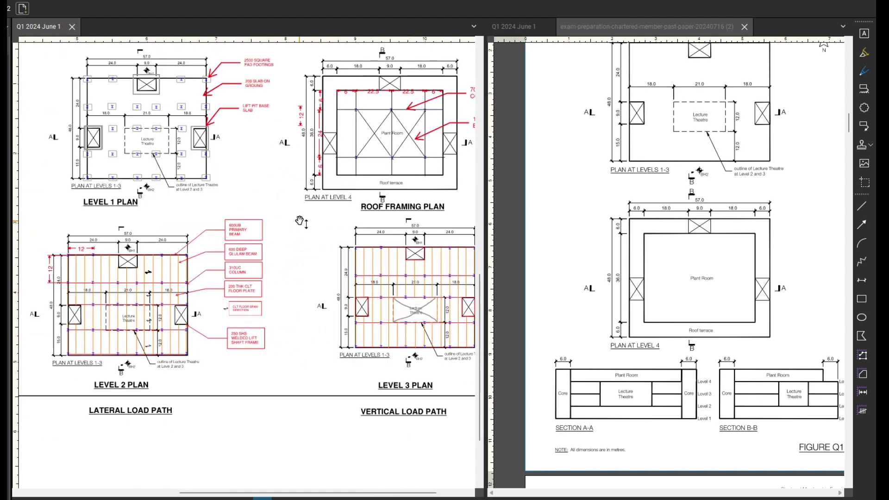
scroll(248, 223, "up", 1)
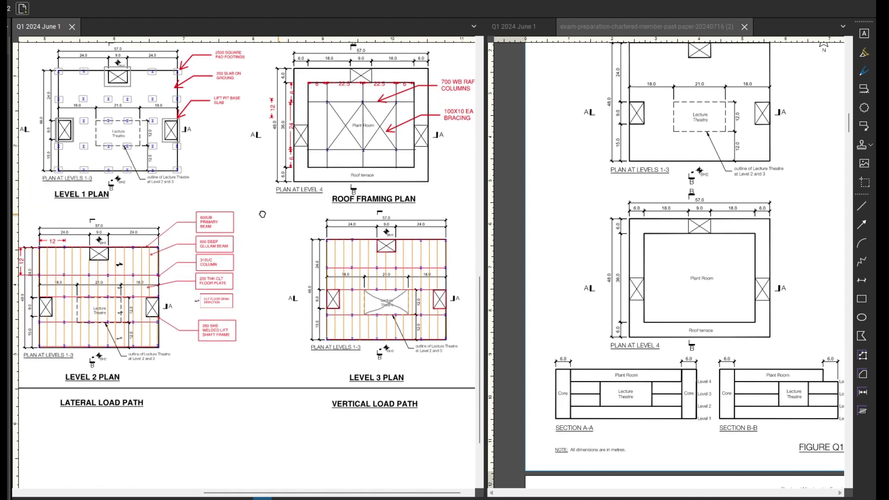
scroll(258, 212, "right", 5)
left_click_drag(179, 267, 276, 261)
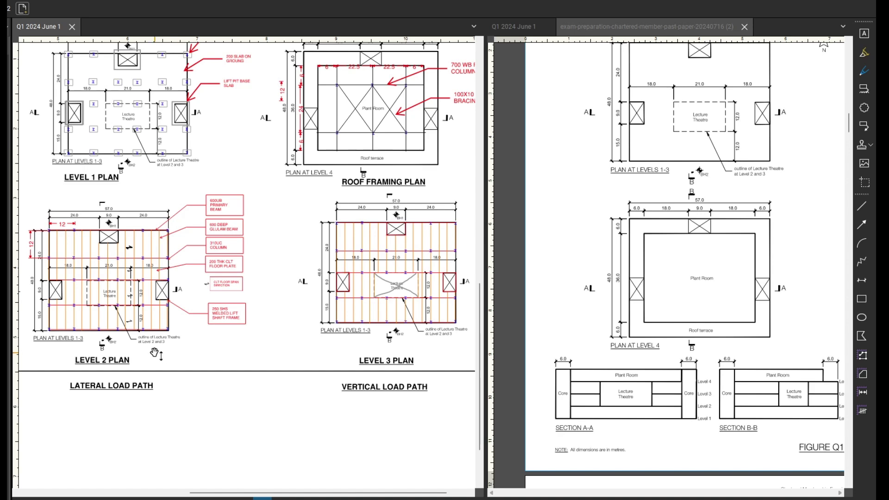
scroll(59, 199, "up", 3)
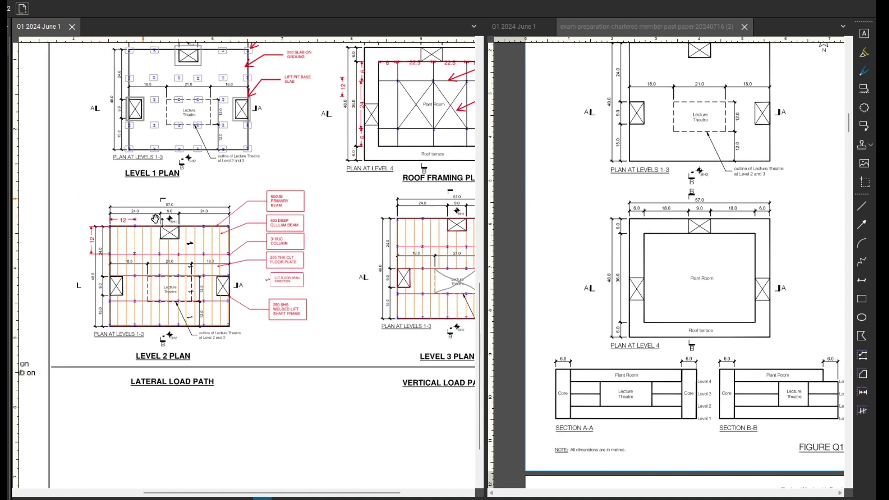
Step: Highlight the floor line beneath the lecture theatre in Figure Q1's Section A-A in yellow
left_click(664, 315)
scroll(658, 348, "down", 2)
scroll(661, 397, "up", 2)
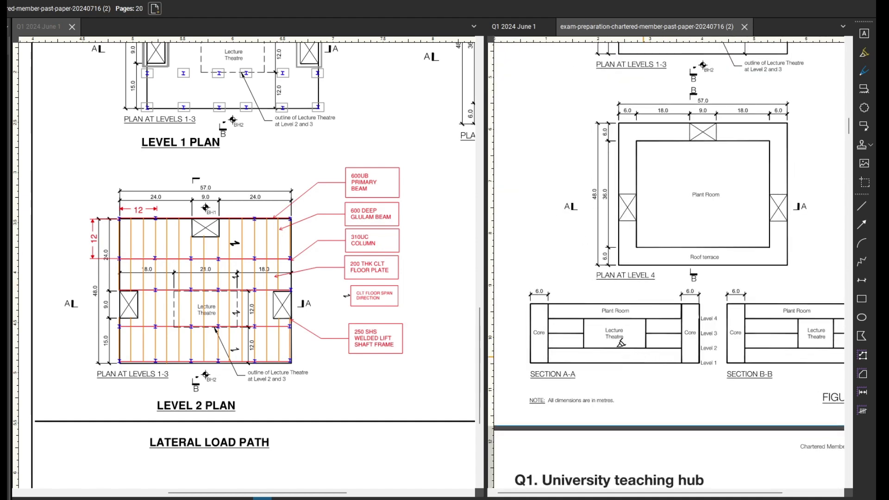
key("h")
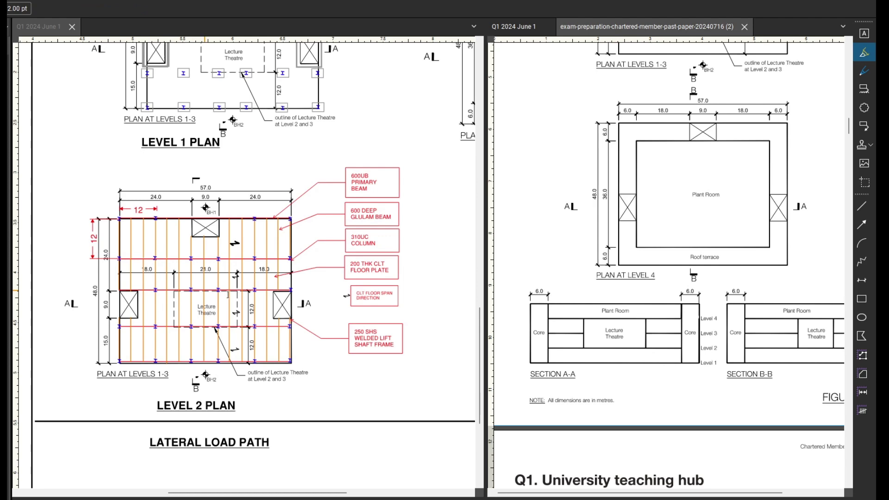
left_click_drag(583, 348, 648, 347)
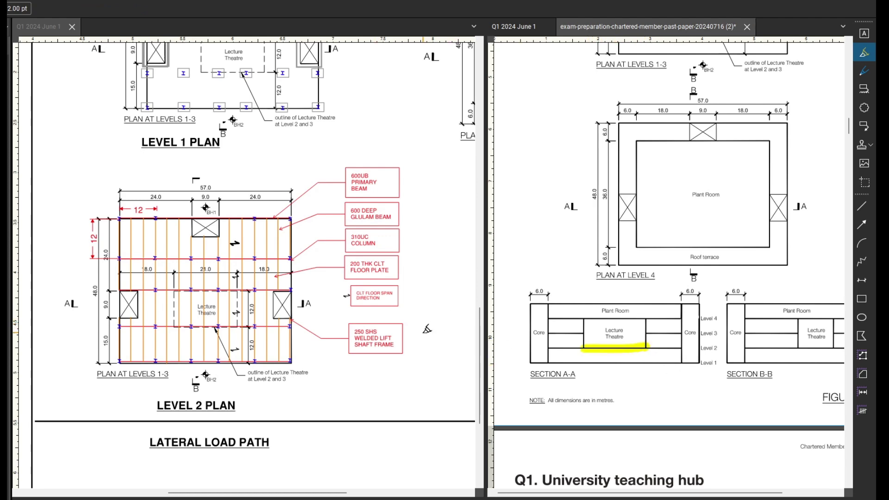
Step: Compare the lecture theatre area on the Level 2 and Level 3 plans and view the roof framing plan above
scroll(262, 309, "right", 10)
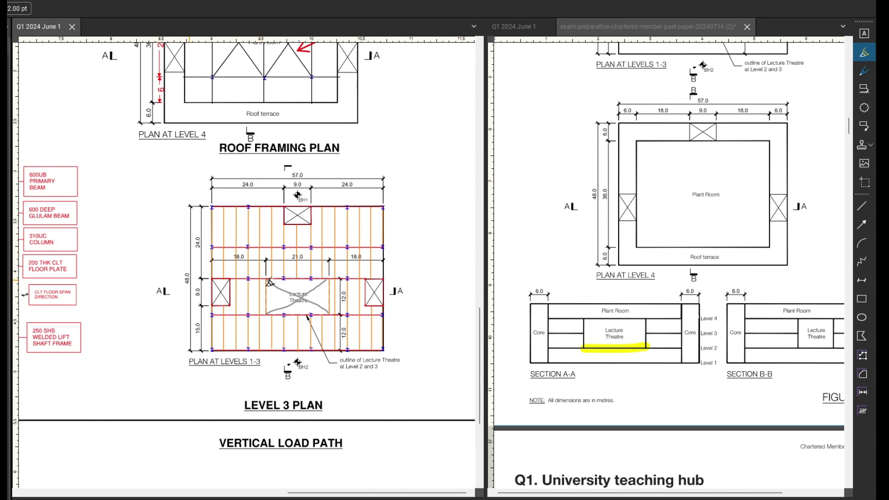
scroll(270, 282, "down", 2)
scroll(250, 294, "up", 3)
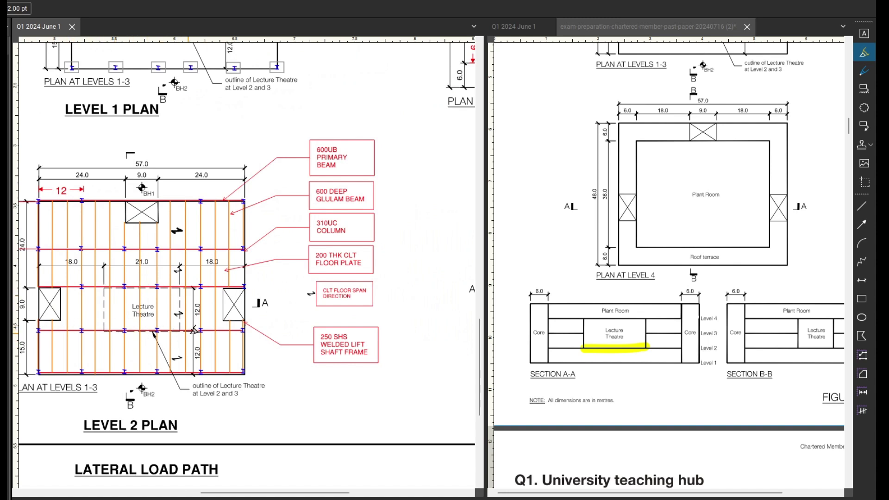
scroll(156, 314, "down", 3)
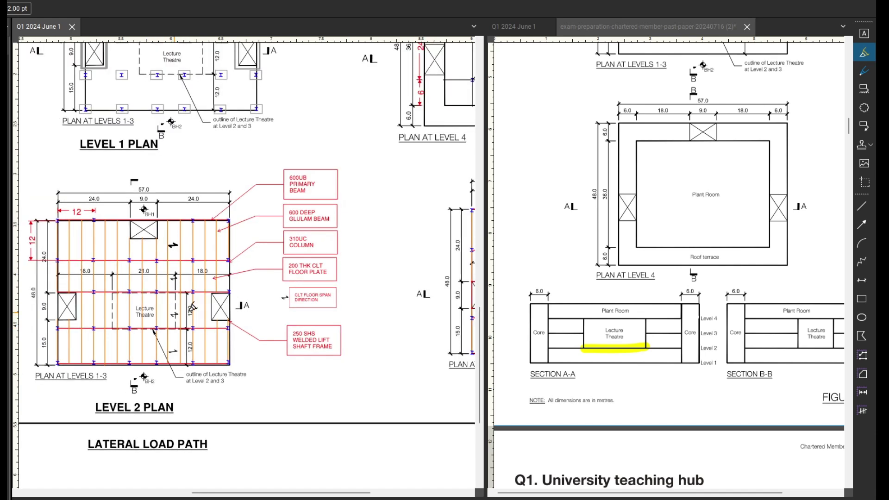
scroll(389, 300, "up", 2)
scroll(121, 305, "down", 4)
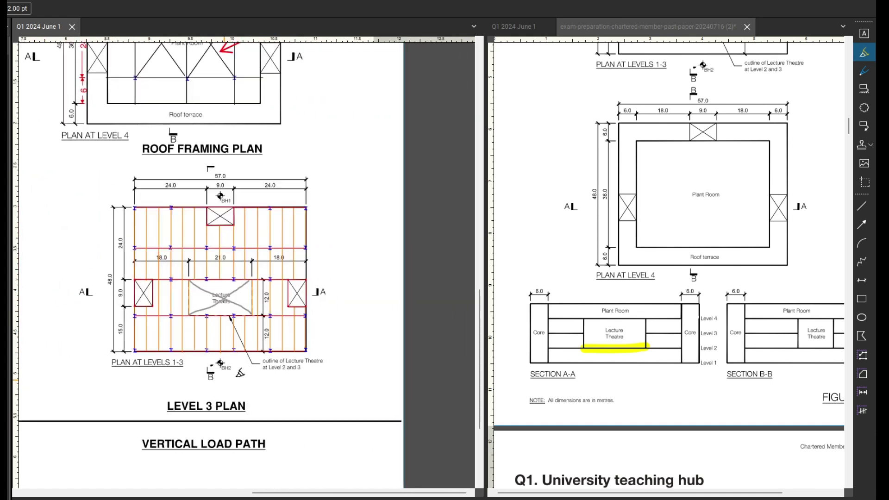
scroll(209, 185, "up", 3)
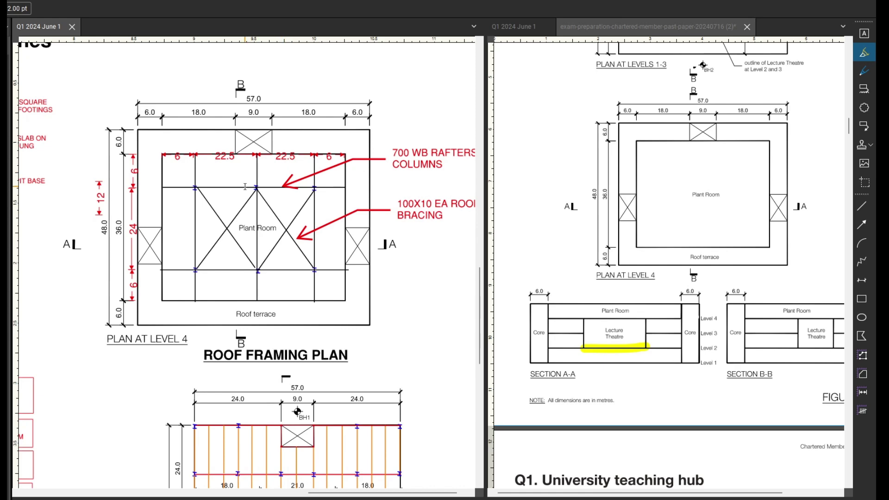
Step: Inspect the rafter and column layout and the roof bracing bays on the Level 4 roof framing plan
scroll(245, 186, "down", 3)
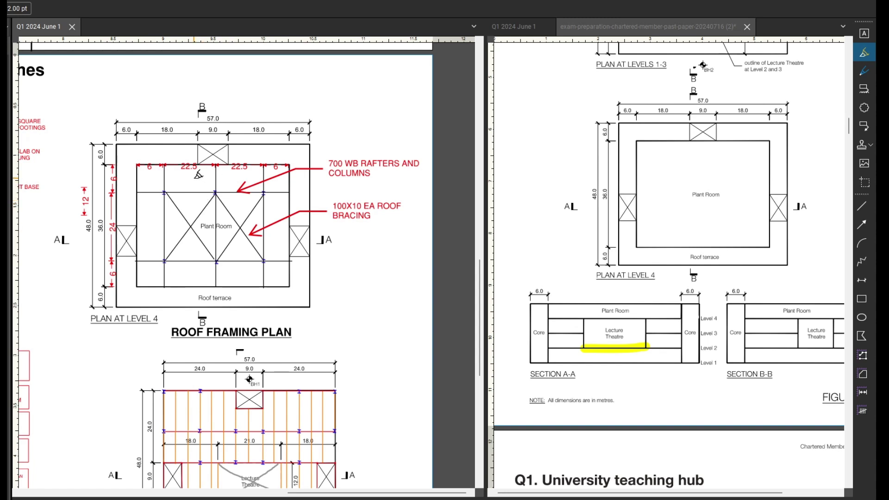
scroll(207, 175, "left", 1)
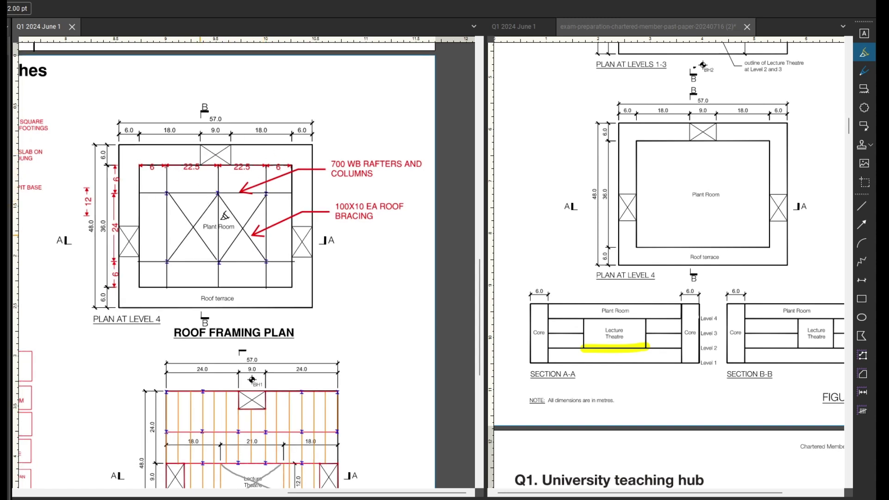
scroll(200, 217, "down", 3)
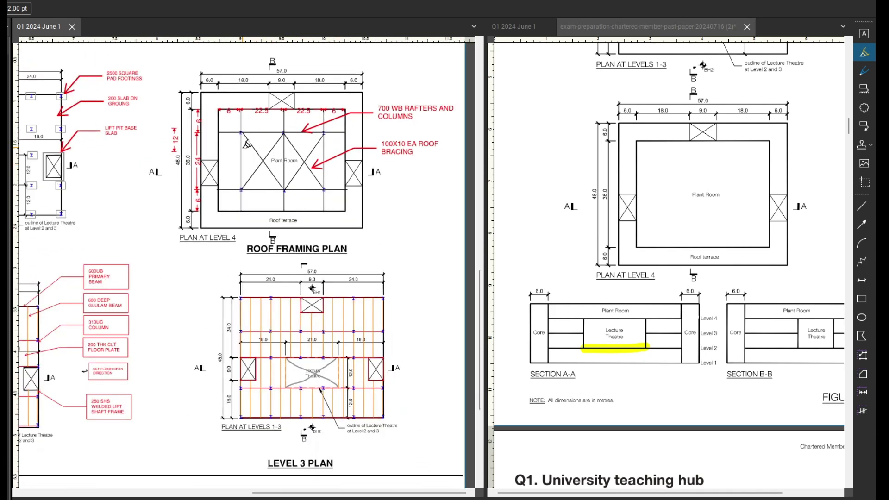
scroll(247, 143, "left", 5)
scroll(246, 143, "down", 1)
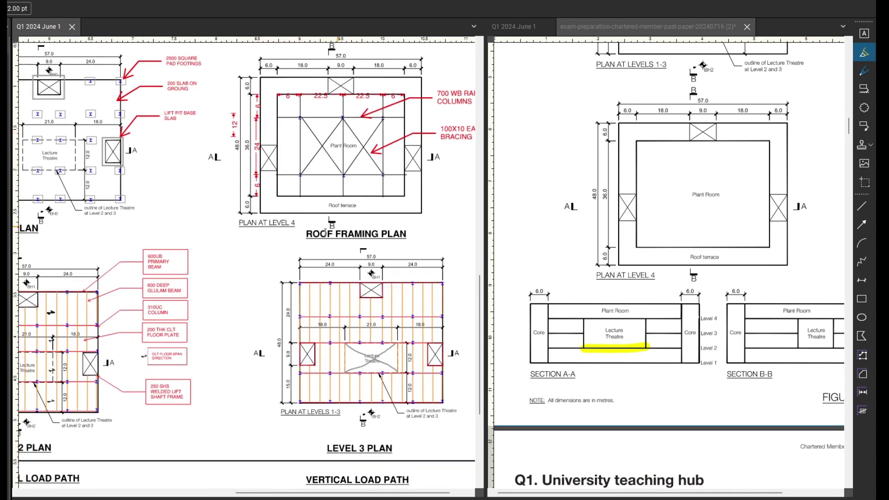
Step: Examine the lateral load path sketch on Section B-B, from the Level 4 load arrow to the braced core
scroll(230, 321, "down", 3)
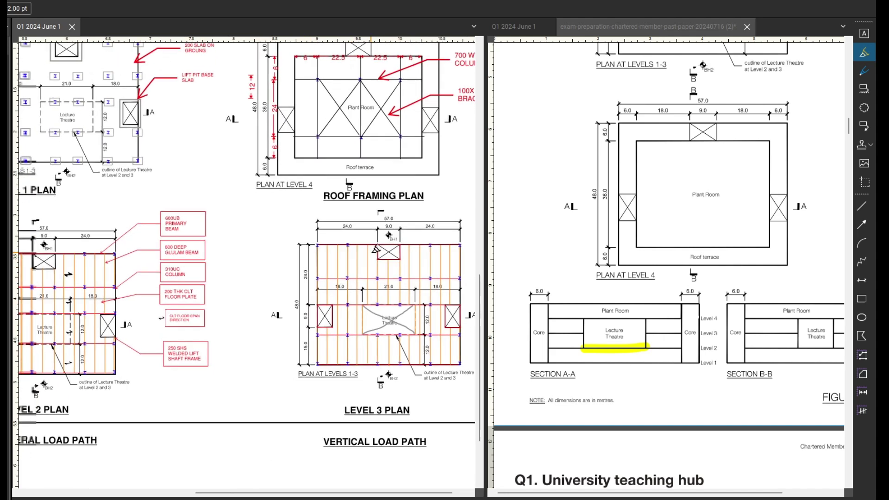
scroll(230, 321, "down", 3)
scroll(230, 320, "down", 2)
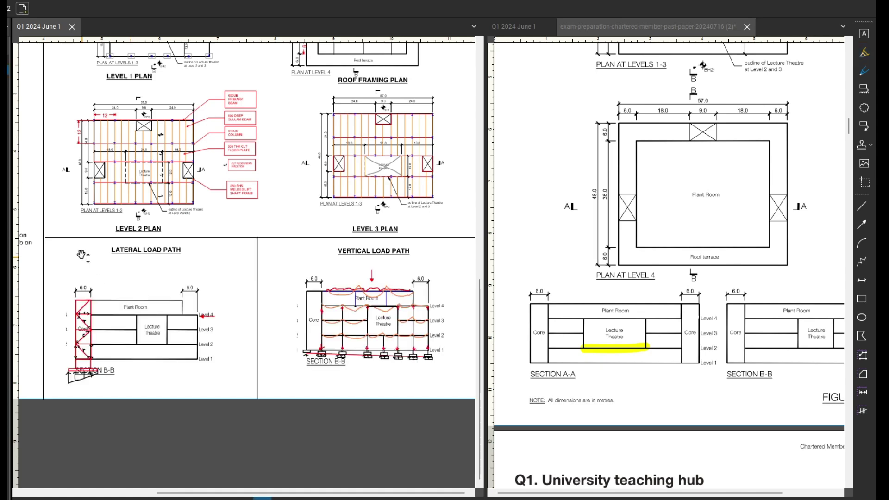
scroll(98, 250, "up", 3)
scroll(140, 231, "up", 2)
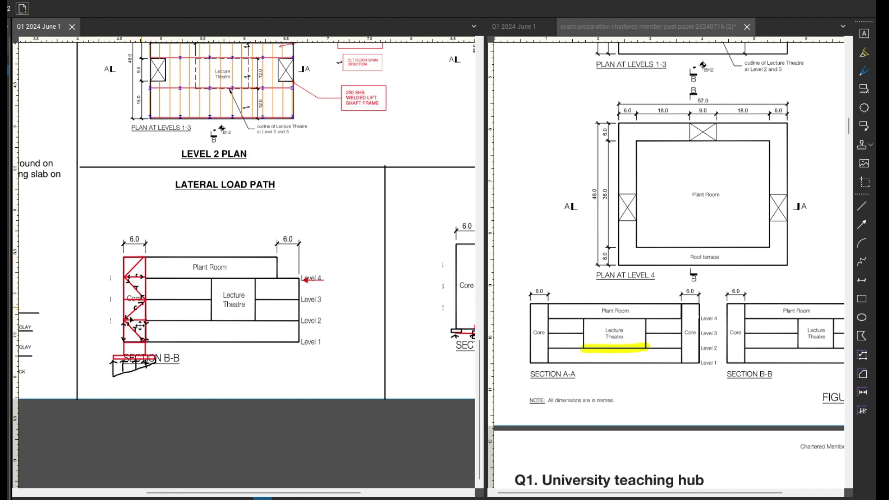
scroll(109, 263, "down", 1)
scroll(275, 288, "up", 1)
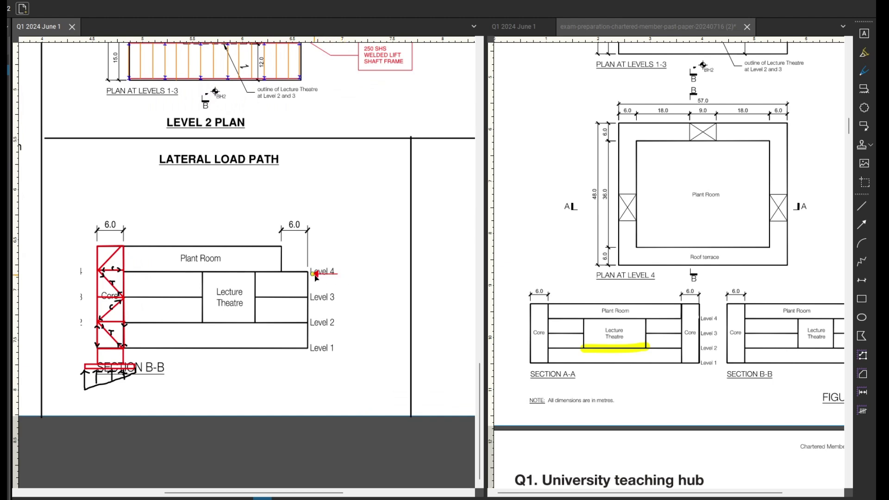
Step: Draw a freehand leader arrow with a handwritten note to the Level 4 floor above the lecture theatre in the lateral load path section
left_click_drag(312, 277, 348, 271)
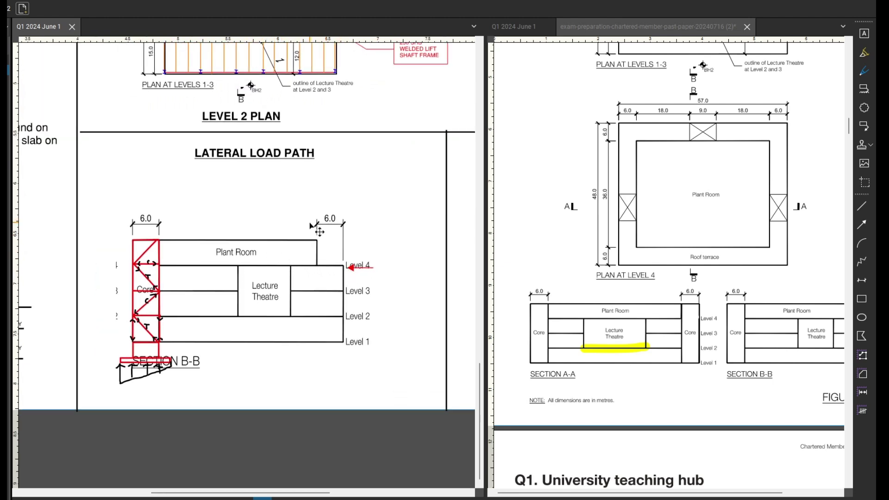
key("p")
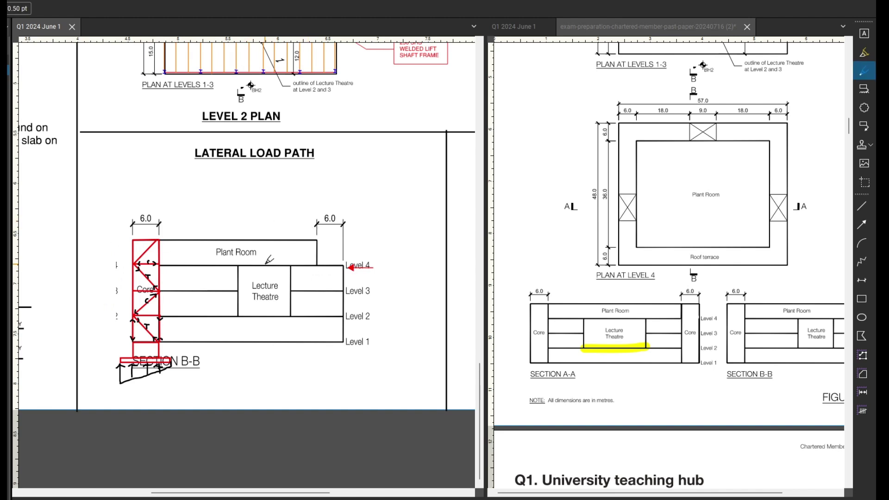
left_click_drag(265, 264, 306, 224)
left_click_drag(265, 264, 276, 254)
mouse_move(315, 217)
left_mouse_down()
mouse_move(309, 222)
mouse_move(319, 219)
left_mouse_up()
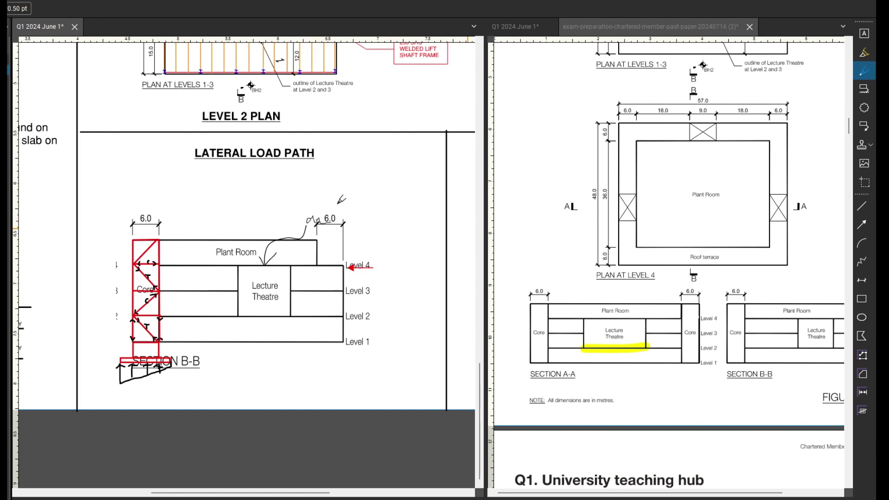
Step: Trace the tension and compression forces through the braced core to the footing reactions in the lateral load path section
scroll(224, 190, "up", 5)
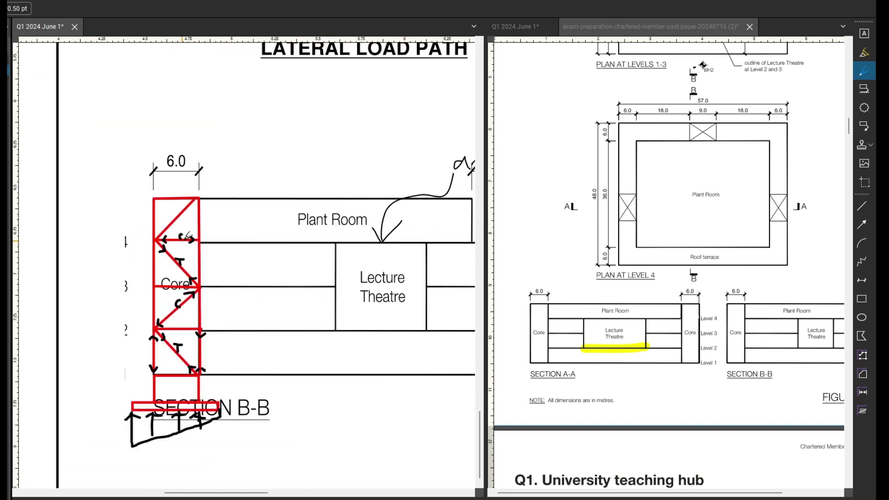
scroll(145, 236, "down", 2)
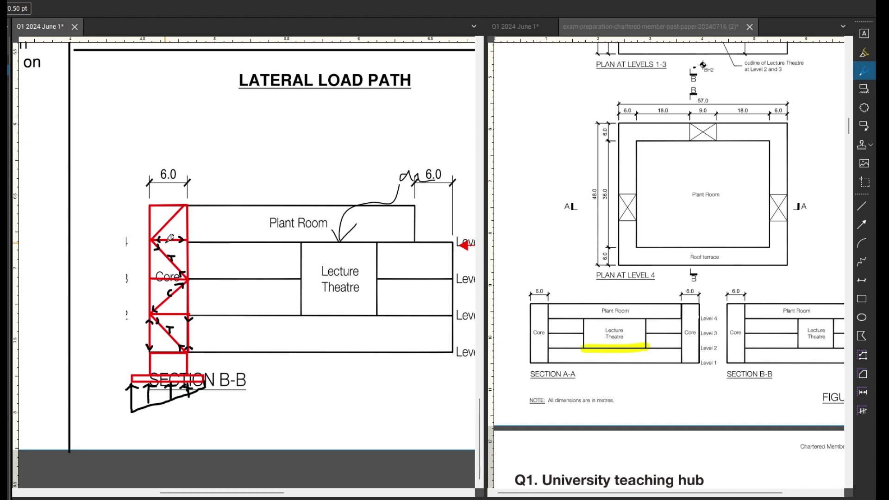
scroll(170, 239, "up", 2)
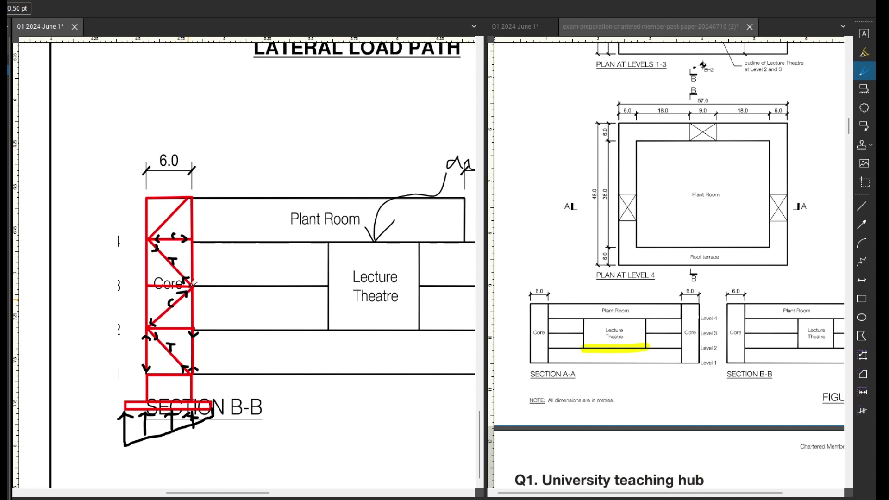
scroll(208, 245, "down", 1)
scroll(210, 226, "down", 3)
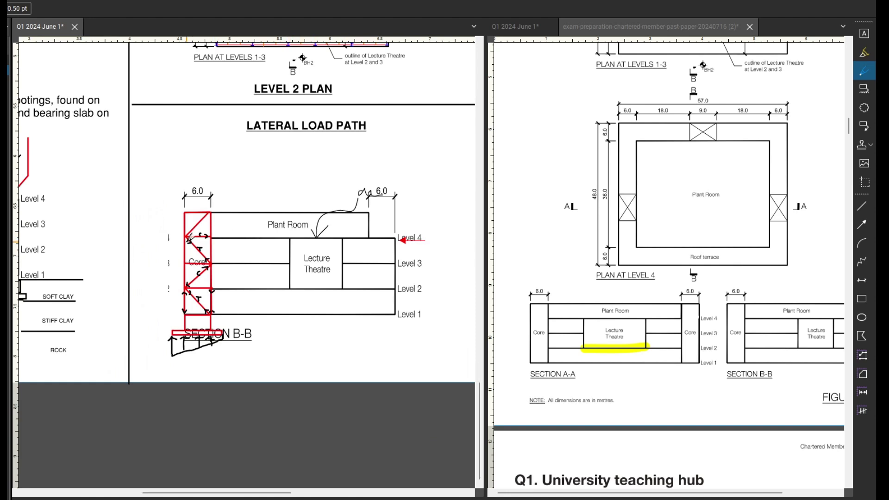
scroll(218, 236, "up", 1)
scroll(219, 235, "up", 1)
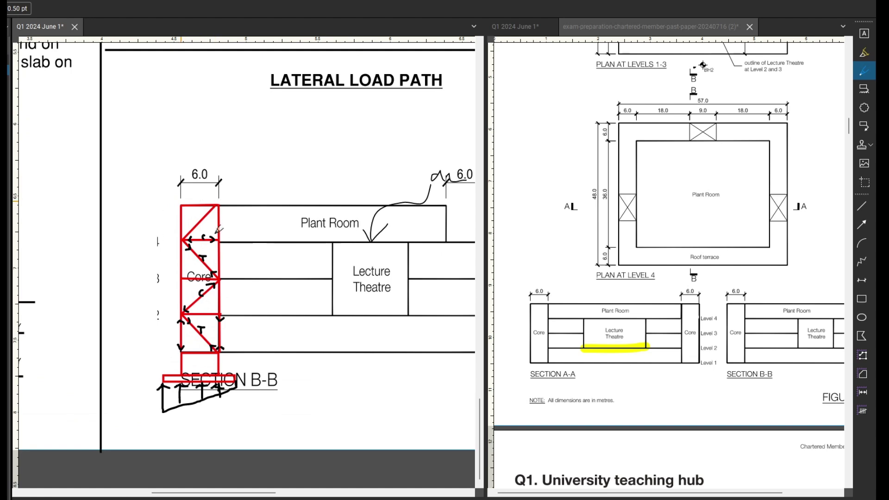
scroll(201, 231, "down", 1)
scroll(201, 234, "up", 1)
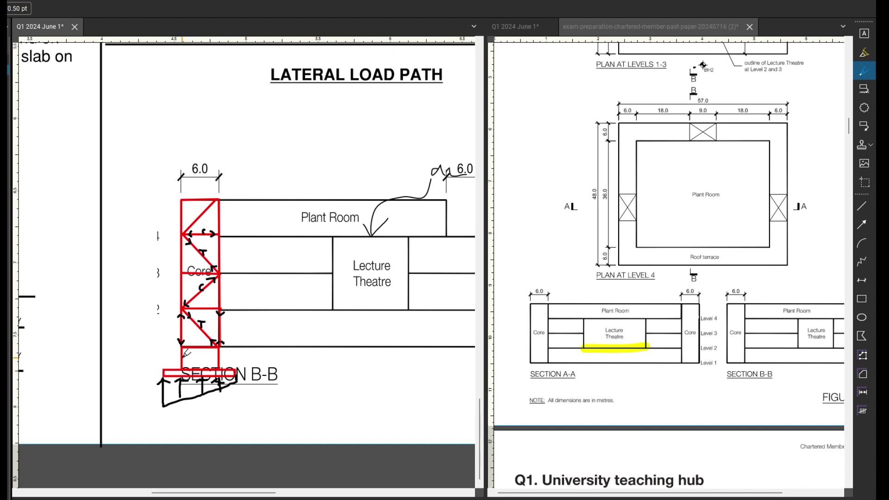
scroll(115, 375, "down", 3)
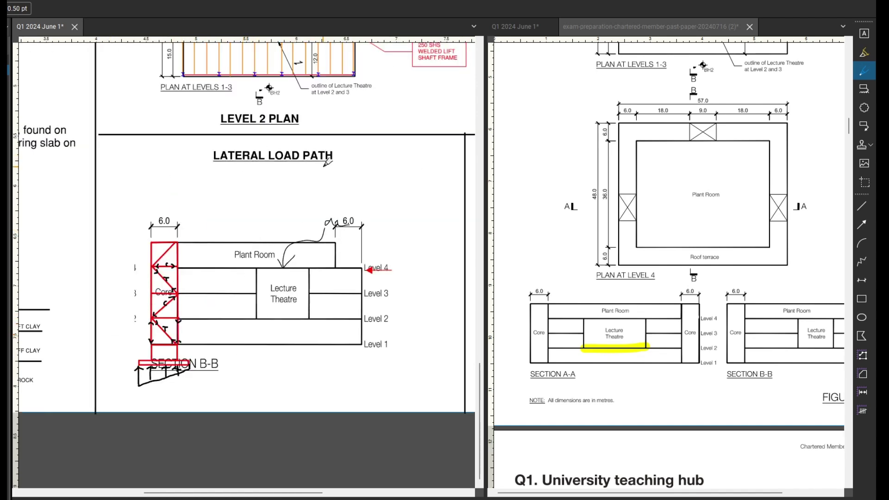
Step: Study the vertical load path section from the roof load through the floors and columns to the pad footings
left_click_drag(392, 182, 330, 191)
scroll(330, 192, "right", 10)
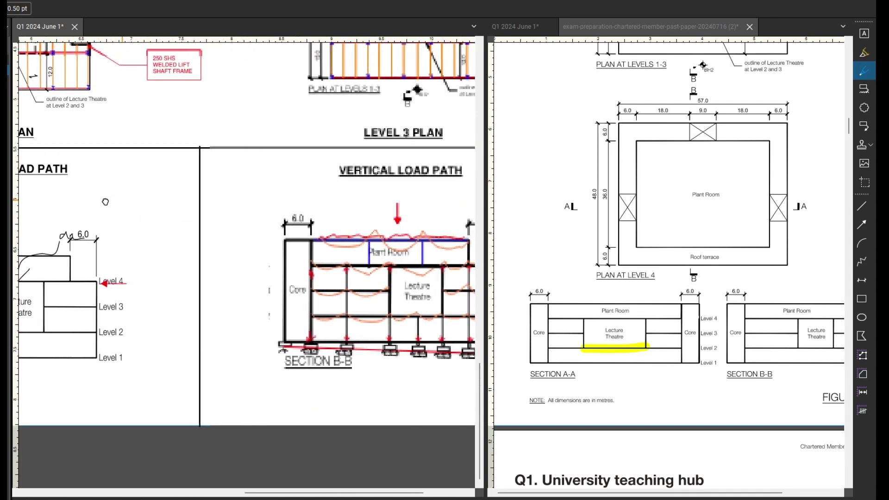
scroll(309, 204, "up", 1)
scroll(310, 204, "right", 2)
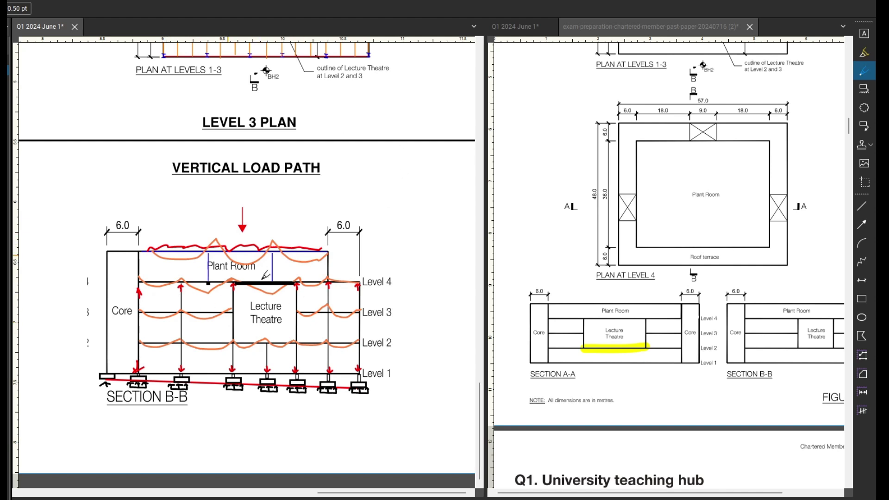
scroll(176, 318, "down", 2)
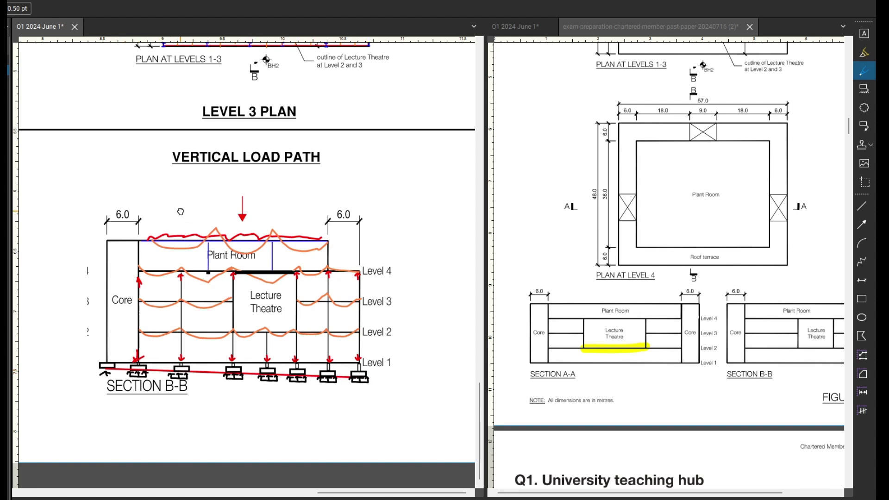
Step: Review the Concept 2 description, lateral stability system and foundation section with the 2500 square footings
scroll(217, 289, "down", 2)
scroll(158, 242, "down", 4)
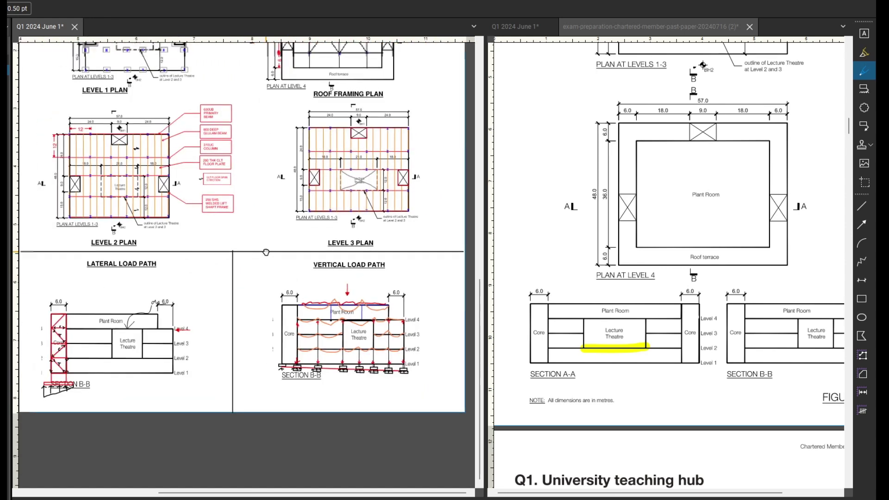
scroll(141, 130, "left", 3)
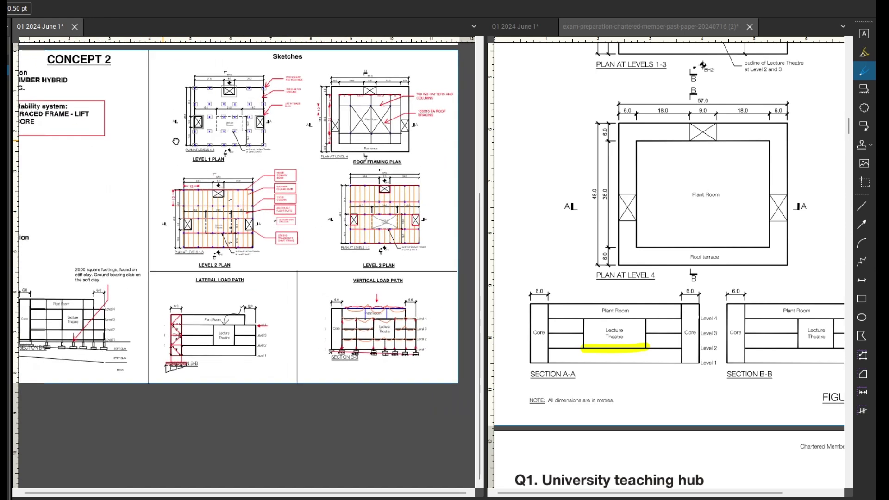
left_click_drag(156, 106, 165, 108)
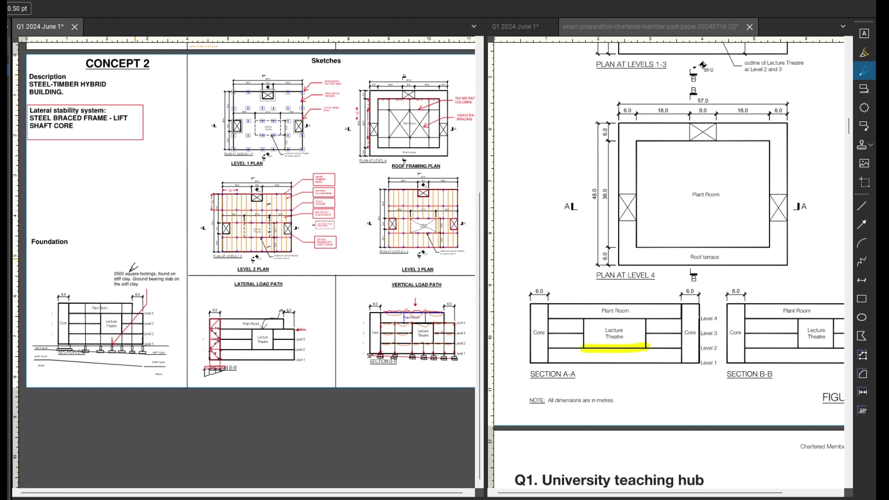
scroll(116, 336, "up", 2)
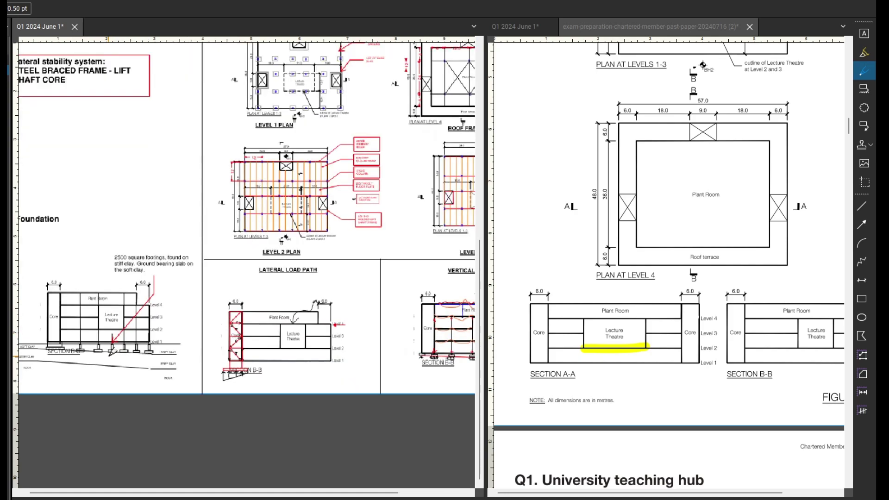
Step: Survey the framing plans alongside the lateral and vertical load path sections on the Concept 2 sheet
scroll(278, 202, "up", 3)
scroll(278, 202, "right", 3)
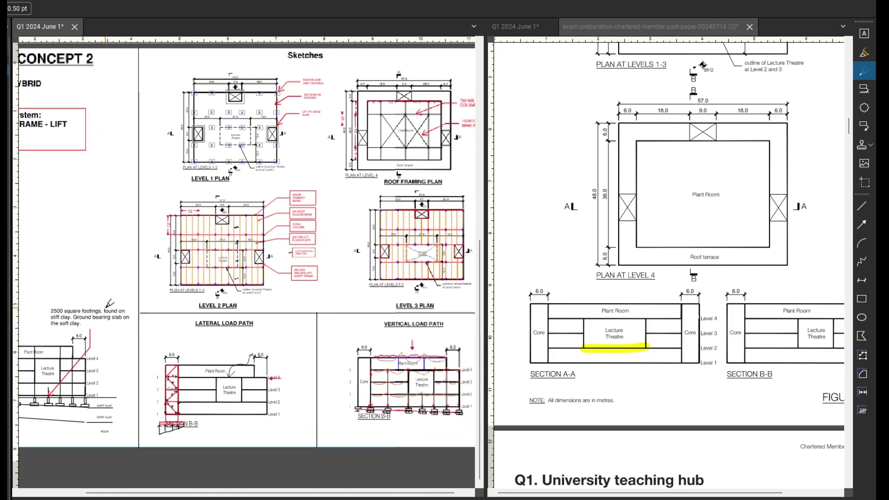
scroll(278, 202, "right", 3)
scroll(278, 203, "up", 1)
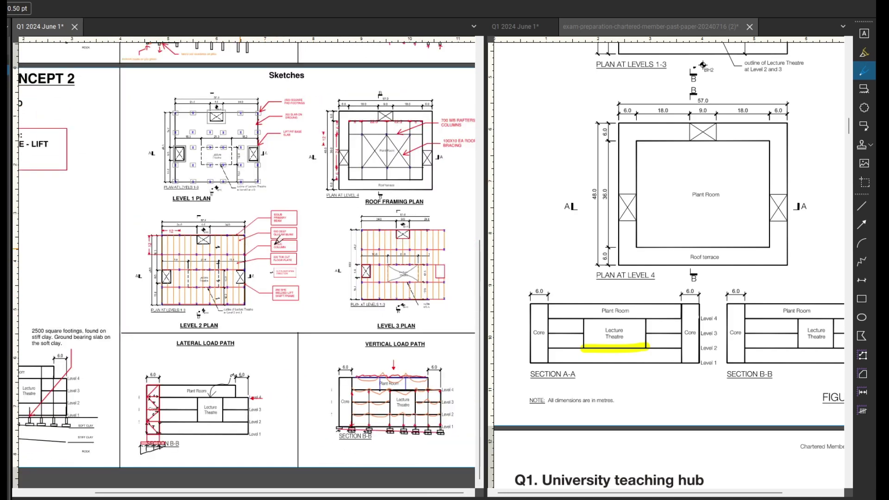
scroll(239, 242, "down", 2)
scroll(239, 241, "up", 2)
scroll(239, 242, "right", 1)
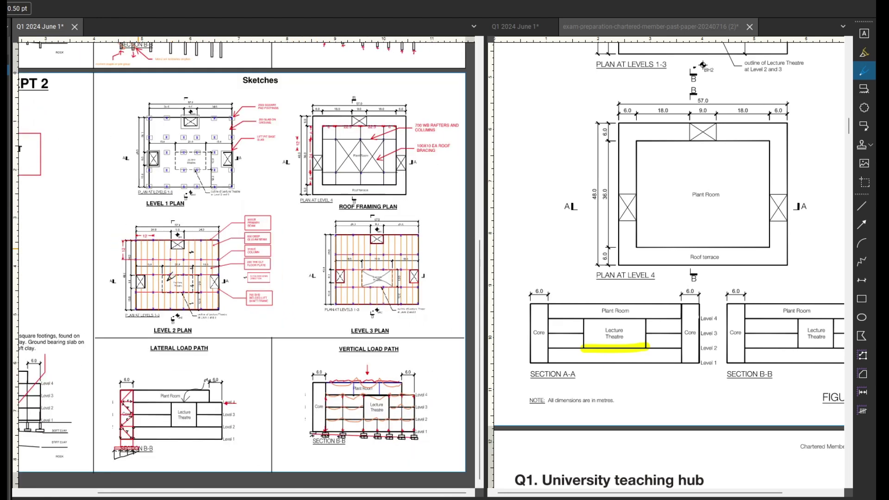
scroll(190, 253, "down", 2)
scroll(190, 254, "up", 3)
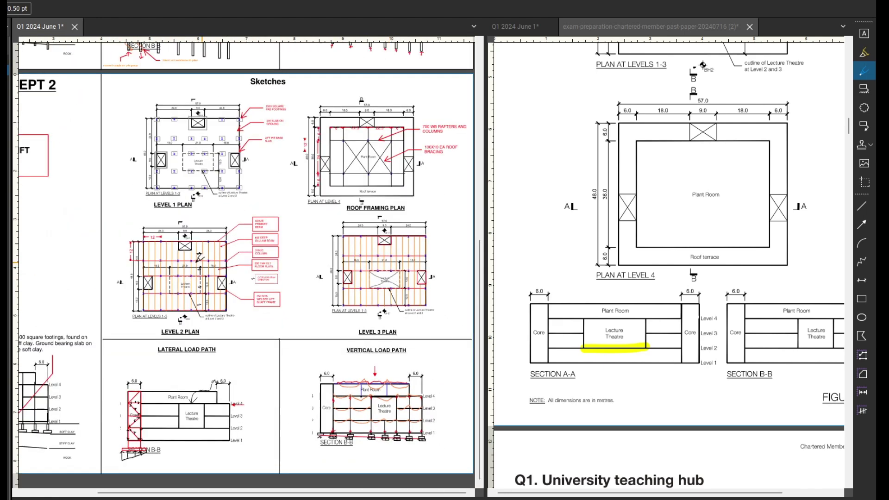
Step: Compare the roof framing plan with the Level 2 and Level 3 plans and the load path sections below
scroll(190, 254, "up", 1)
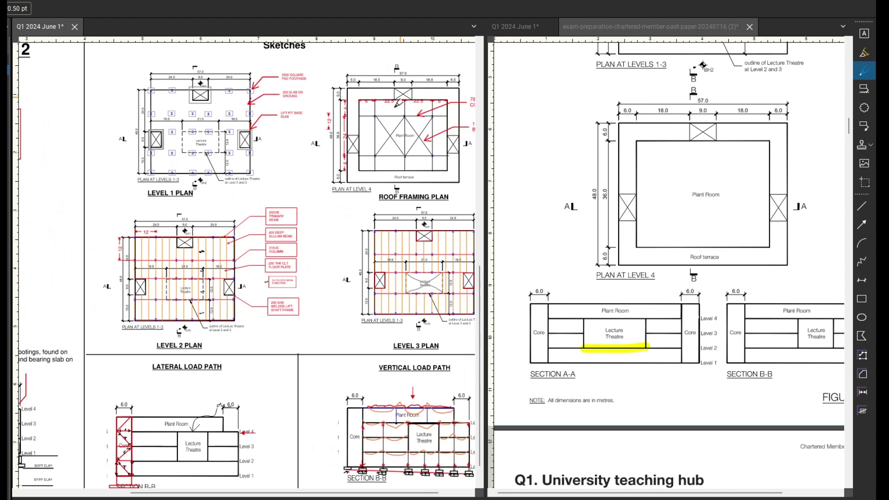
scroll(395, 109, "up", 1)
scroll(395, 109, "right", 1)
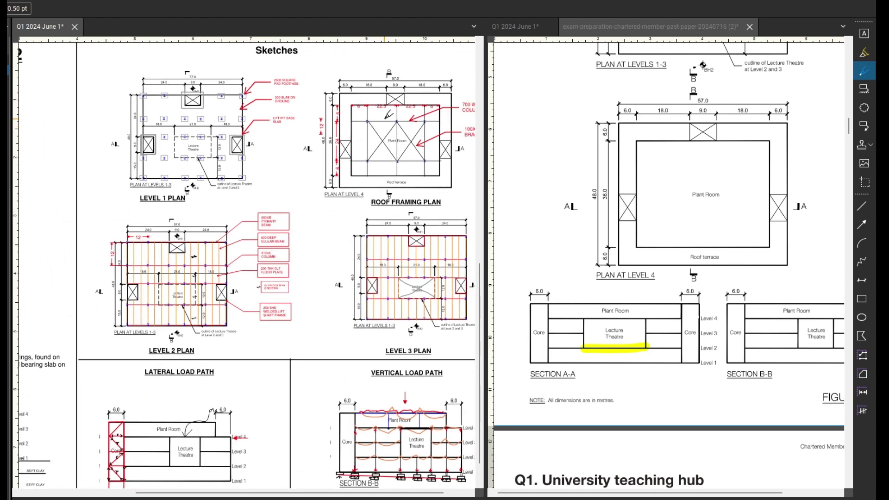
scroll(389, 114, "up", 1)
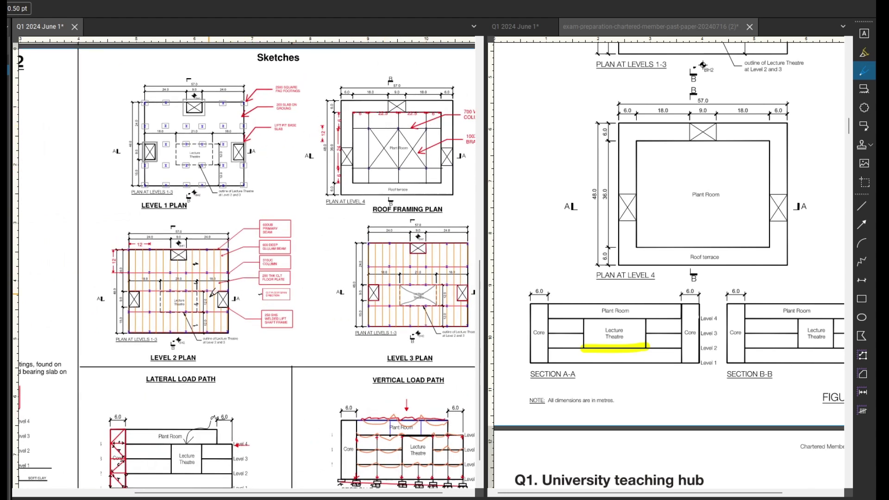
scroll(213, 294, "down", 5)
scroll(213, 293, "right", 1)
scroll(231, 238, "right", 1)
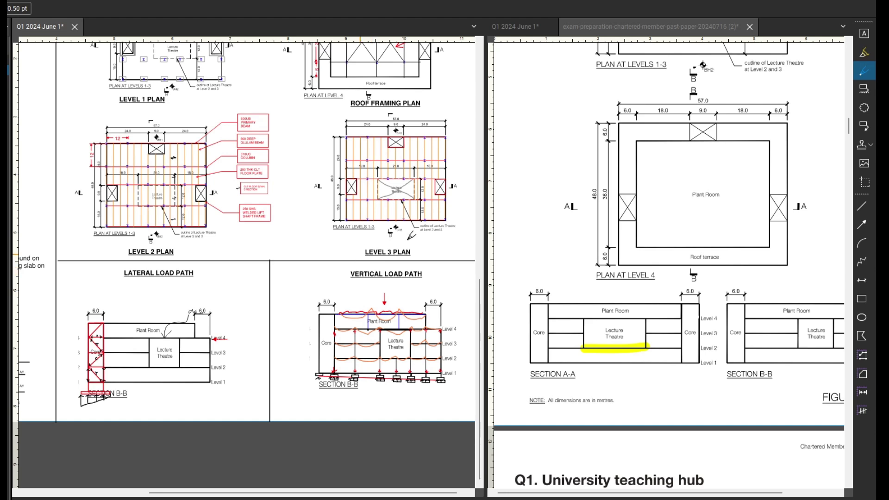
Step: Read the Q1 brief in the exam paper, from the client's requirements to the Section 1 and Section 2 tasks
scroll(562, 251, "down", 2)
scroll(593, 249, "down", 2, "ctrl")
scroll(619, 248, "down", 4)
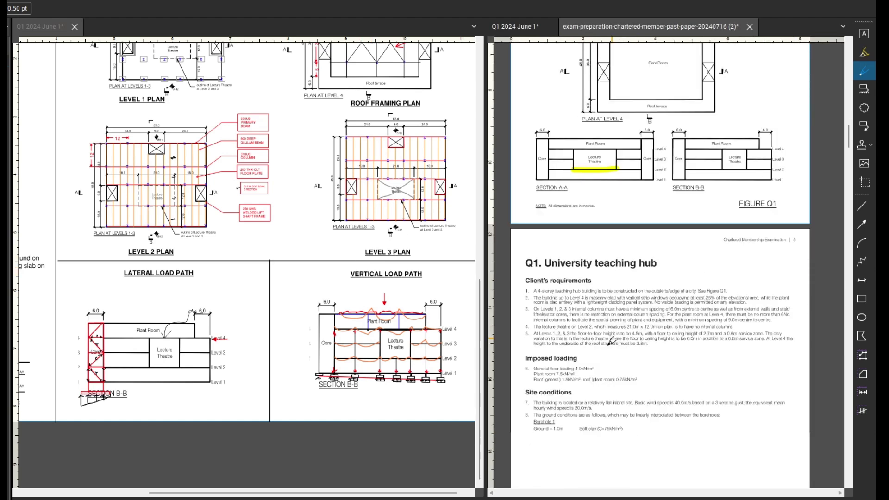
scroll(620, 248, "up", 1, "ctrl")
scroll(671, 268, "down", 5)
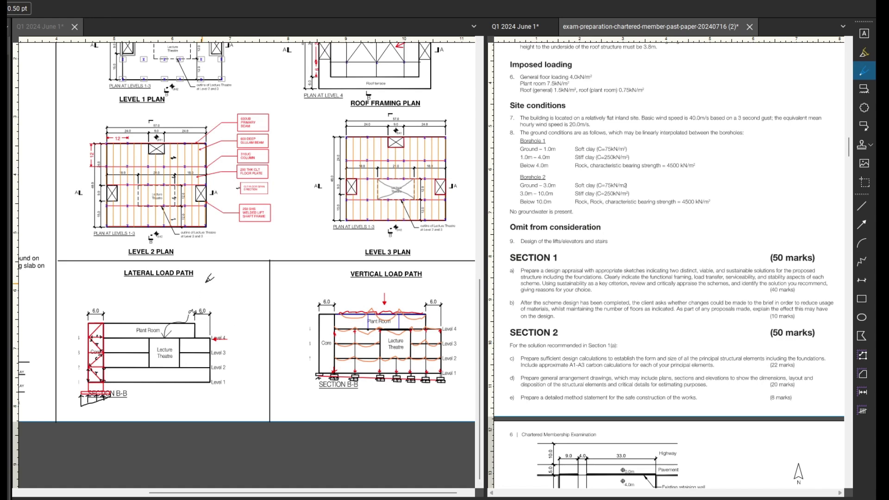
Step: Look over the whole Concept 2 sheet and compare it with Concept 1's description, framing plans, foundation and load path sections
left_click(231, 288)
scroll(231, 287, "down", 3)
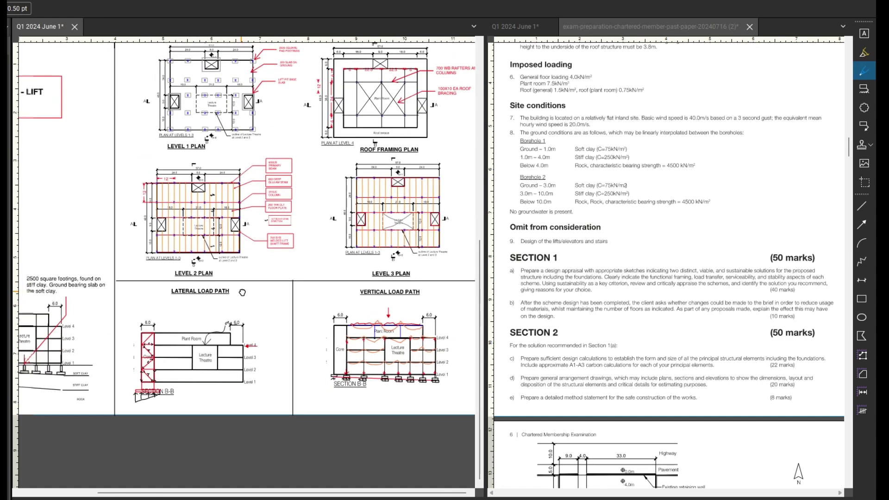
scroll(240, 314, "left", 2)
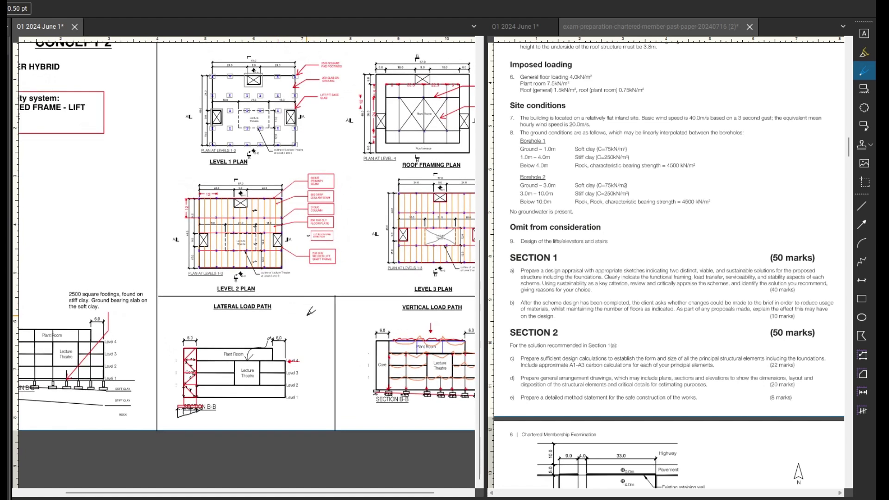
scroll(310, 311, "down", 1)
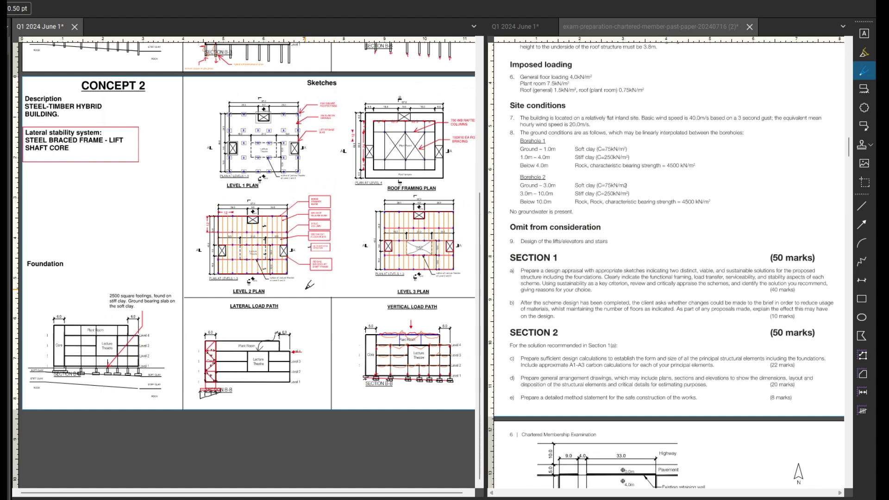
scroll(310, 285, "up", 2)
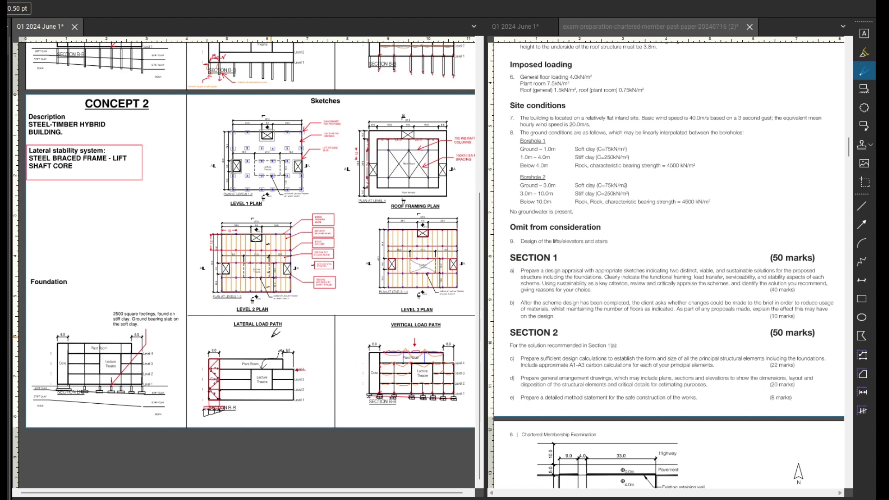
scroll(150, 205, "up", 2)
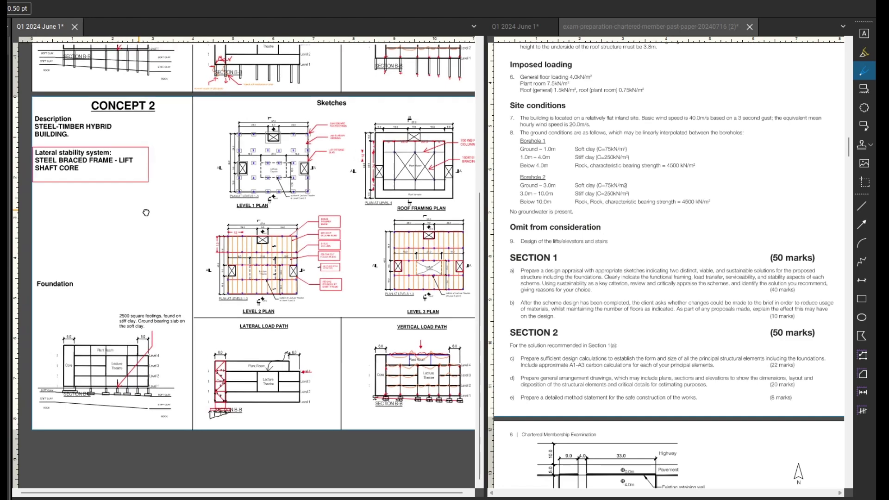
scroll(154, 230, "up", 10)
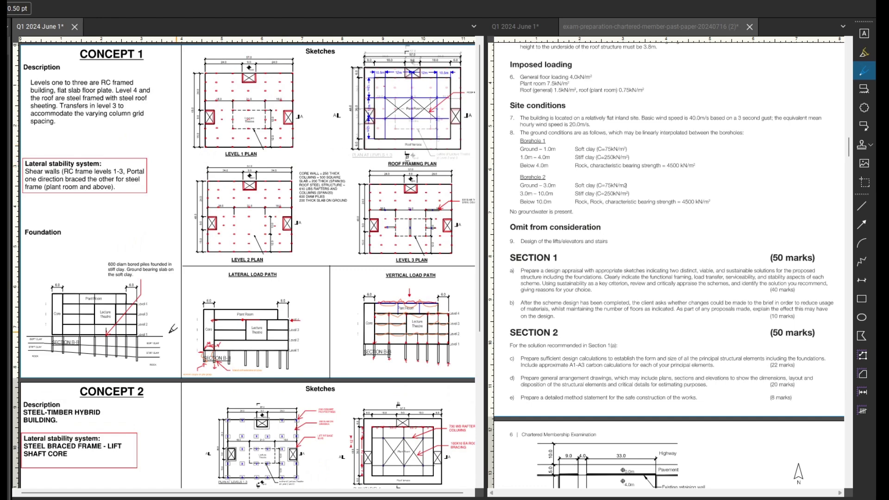
scroll(173, 327, "down", 6)
scroll(181, 296, "down", 2)
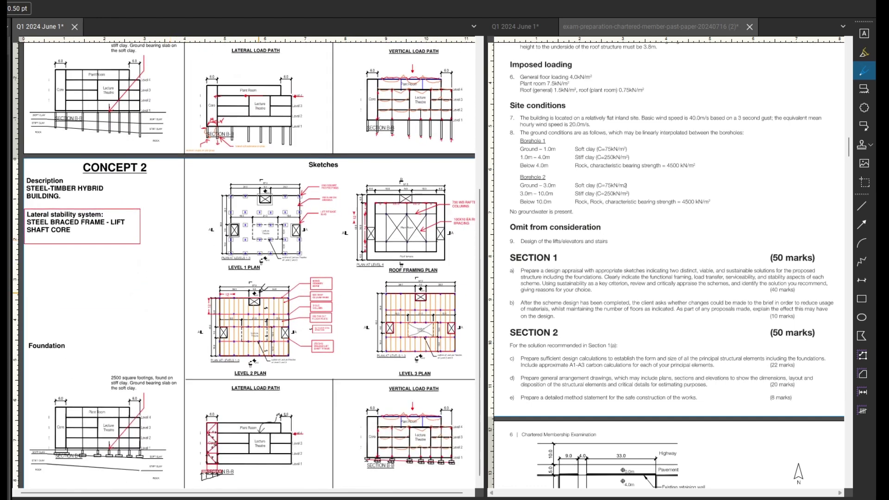
Step: Examine Concept 2's Level 1 and Level 2 plans up close together with the foundation section and lateral stability description
left_click_drag(146, 299, 152, 280)
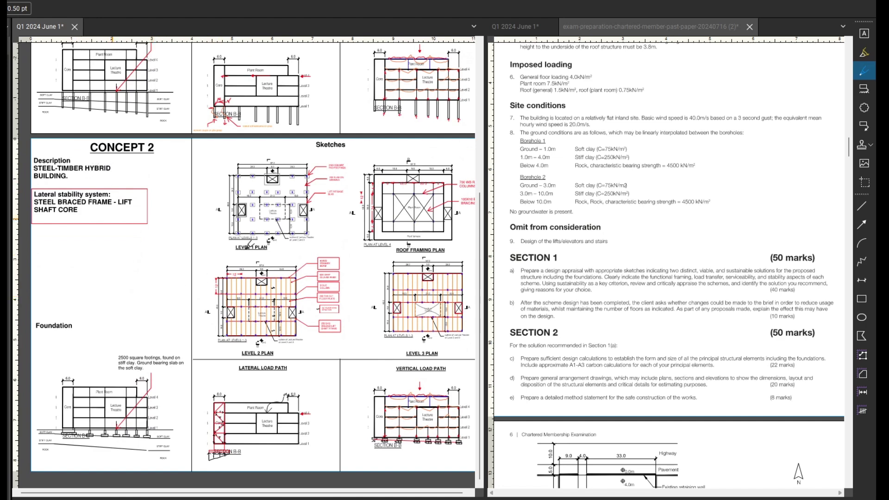
scroll(278, 297, "up", 4, "ctrl")
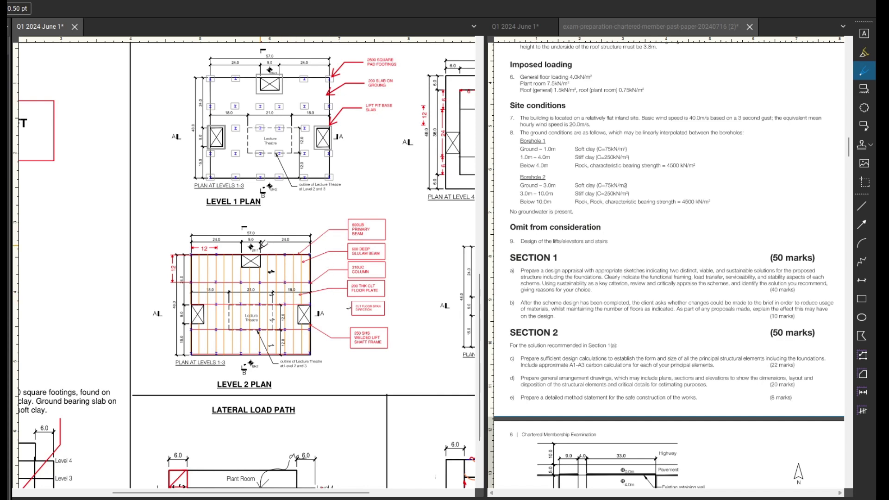
scroll(263, 244, "down", 4, "ctrl")
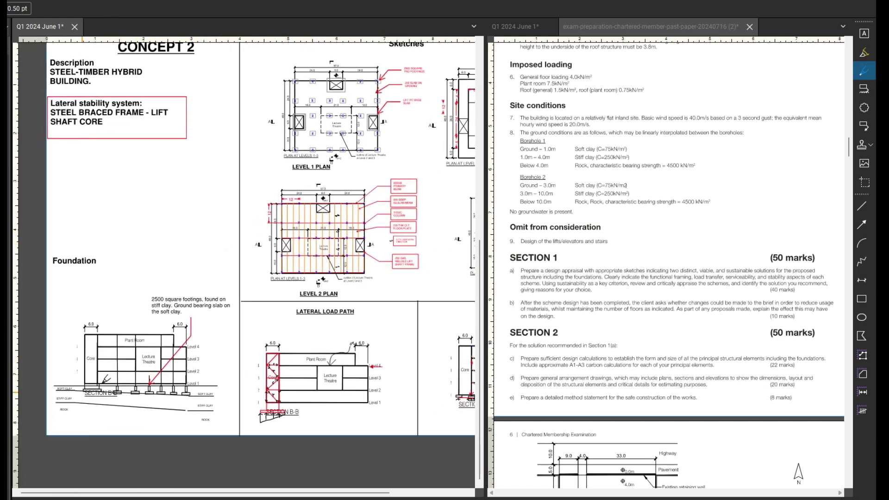
scroll(105, 386, "up", 1, "ctrl")
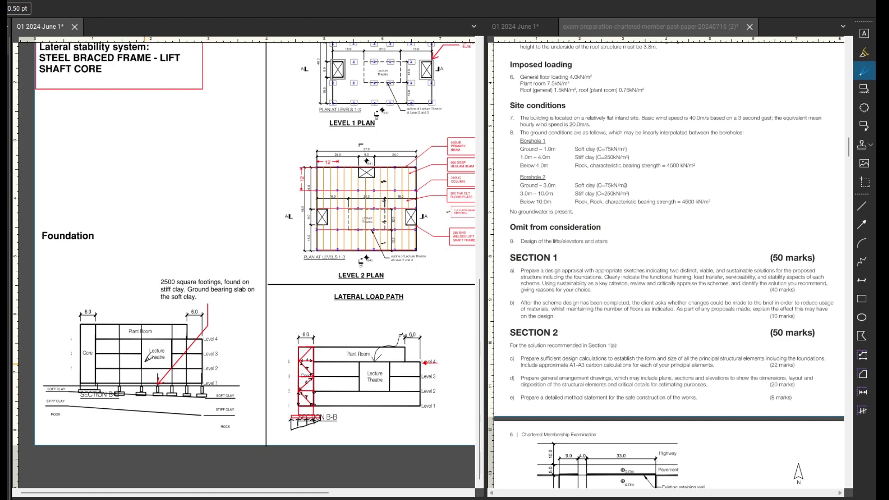
left_click_drag(331, 278, 226, 331)
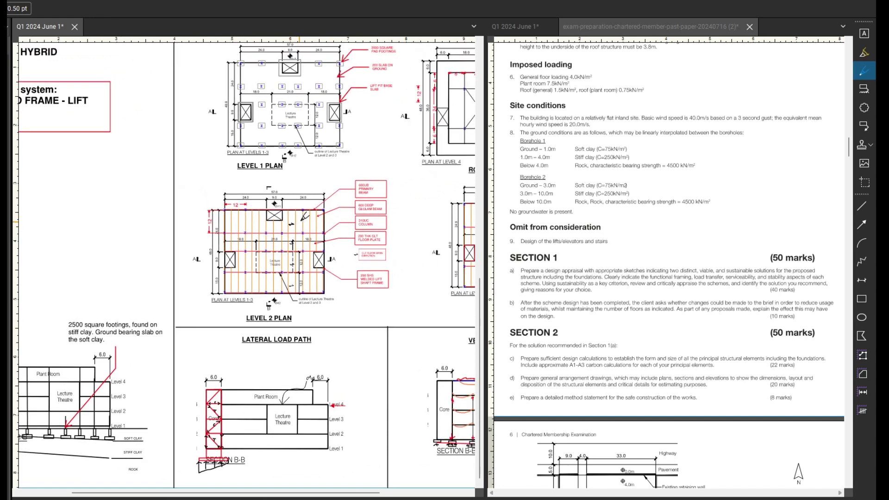
scroll(186, 176, "left", 4)
scroll(218, 153, "up", 1)
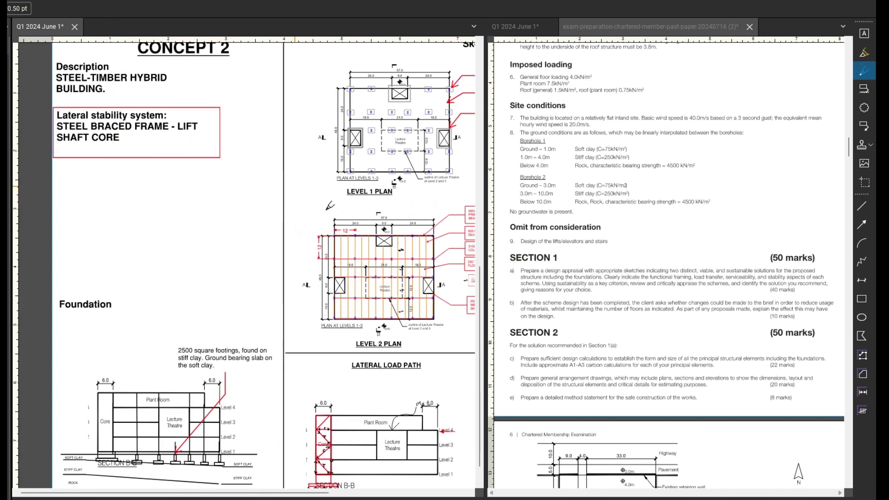
Step: Study how the Level 2 plan's beams, columns and lift shaft frames relate to Concept 2's lateral and vertical load path sections
scroll(331, 208, "down", 1)
scroll(335, 215, "right", 2)
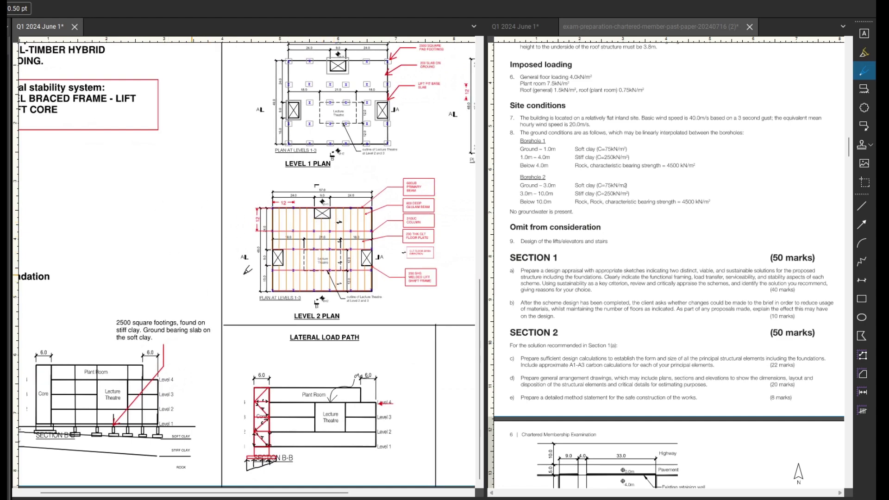
scroll(343, 281, "down", 1)
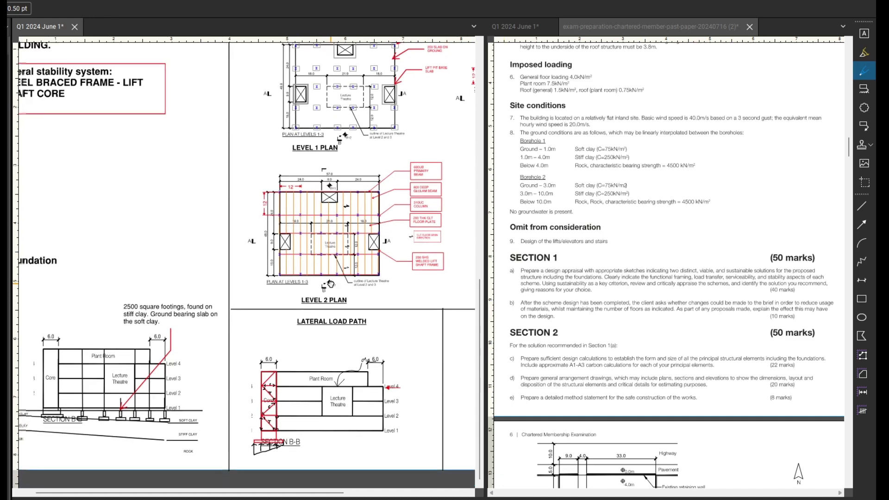
scroll(343, 280, "left", 1)
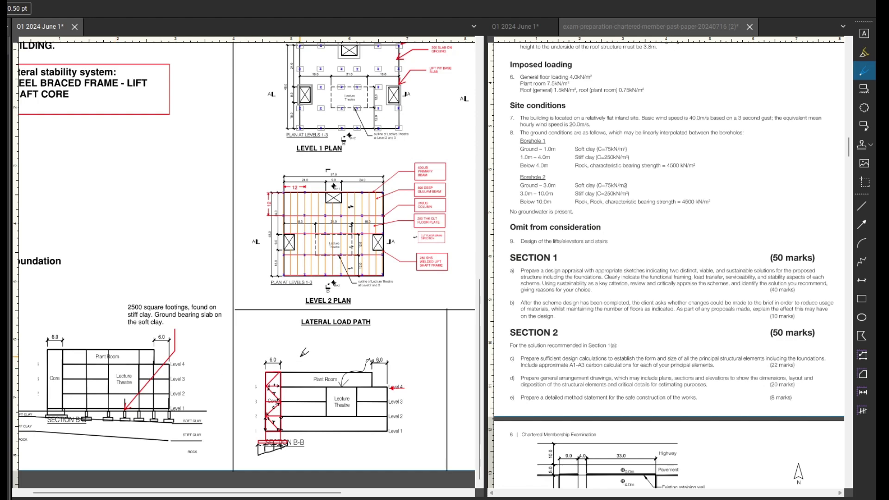
left_click_drag(365, 329, 189, 324)
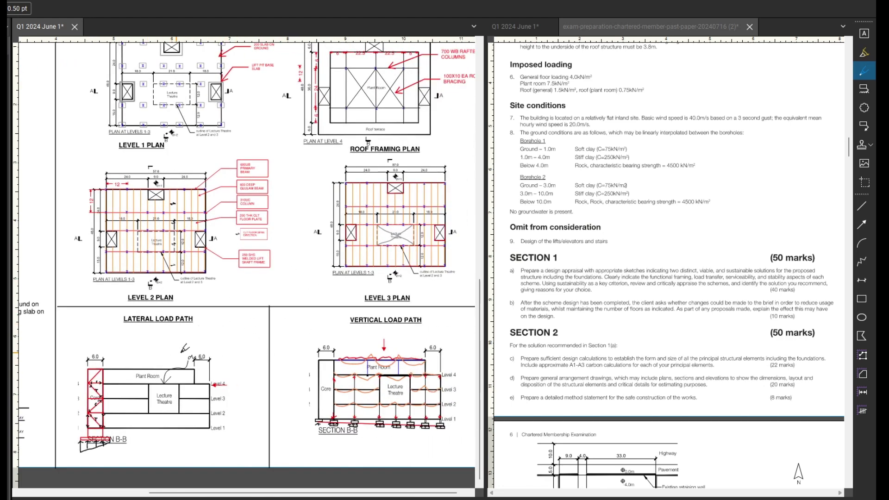
left_click_drag(271, 266, 264, 280)
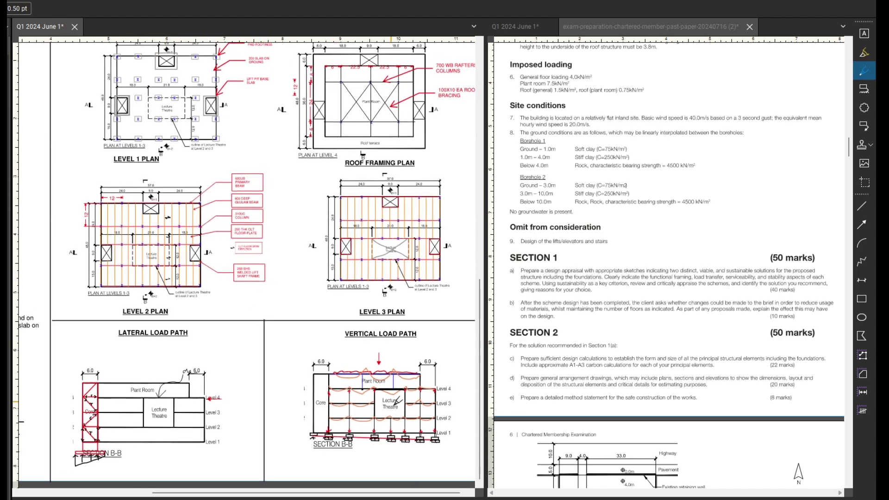
scroll(401, 412, "down", 1)
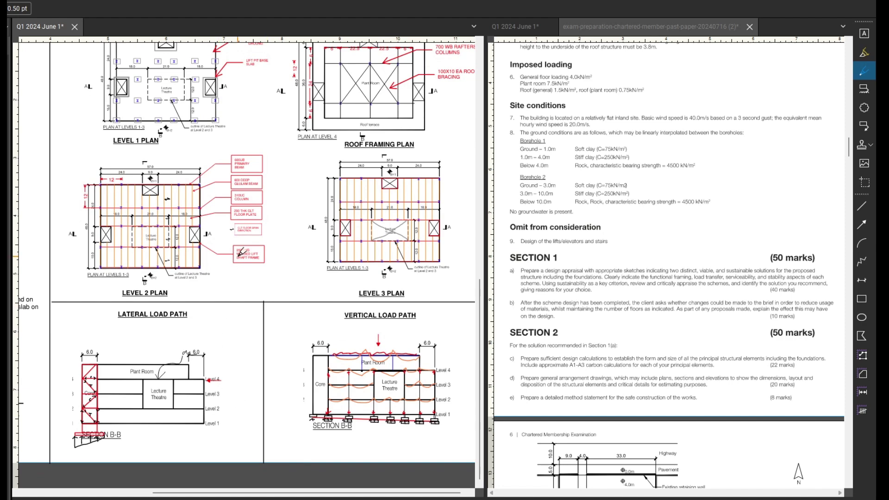
mouse_move(242, 251)
left_mouse_down()
mouse_move(242, 286)
mouse_move(301, 316)
mouse_move(338, 251)
left_mouse_up()
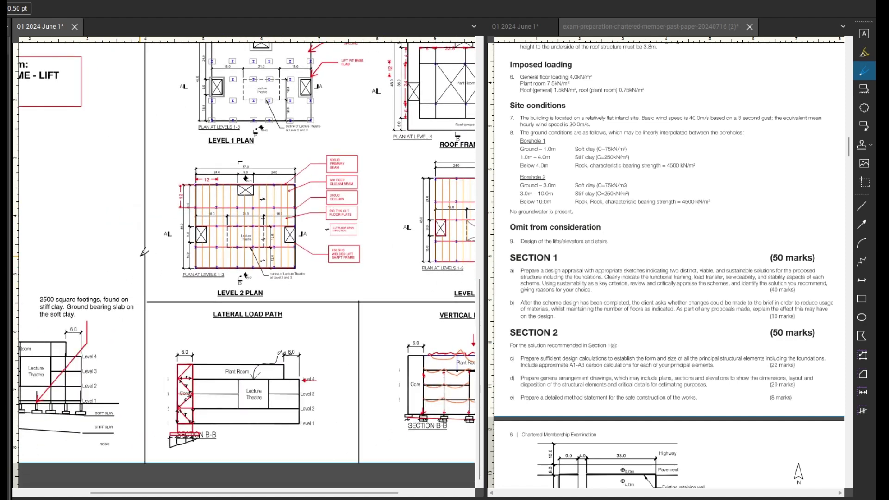
mouse_move(144, 253)
left_mouse_down()
mouse_move(162, 278)
mouse_move(112, 287)
left_mouse_up()
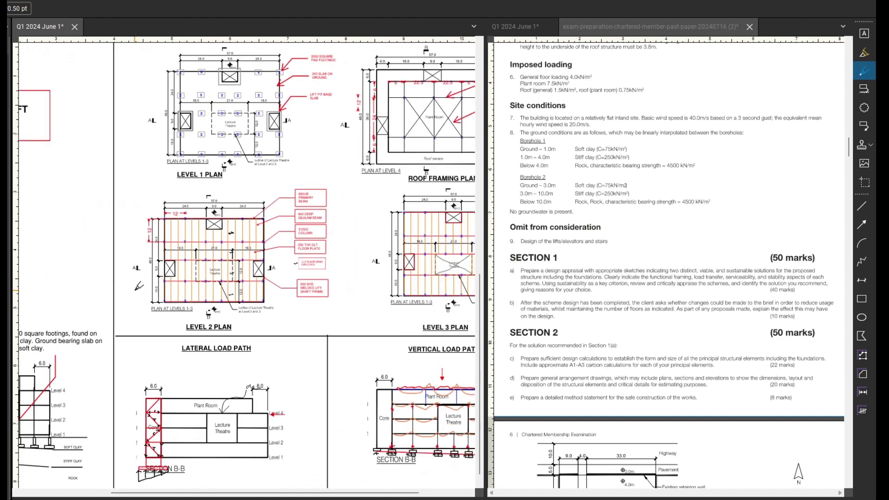